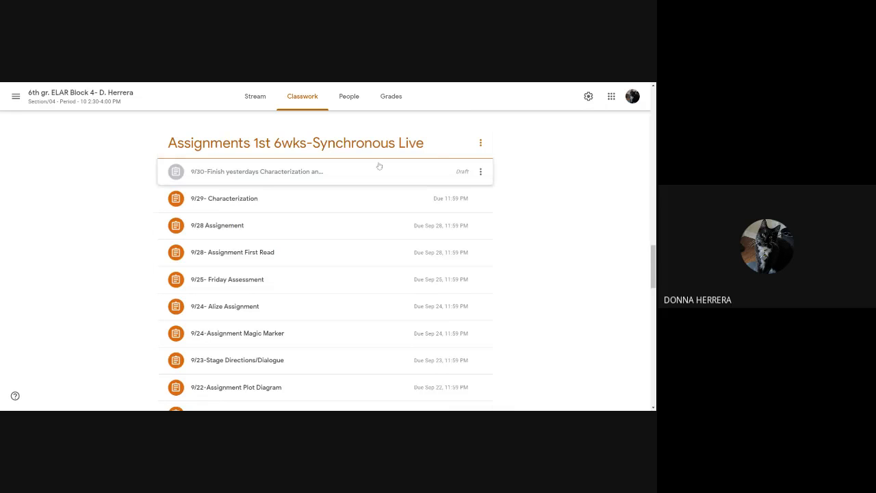
# - Open the Google Slides file attached to the 9/29- Characterization assignment, after expanding the 9/30 draft's details
pyautogui.click(185, 175)
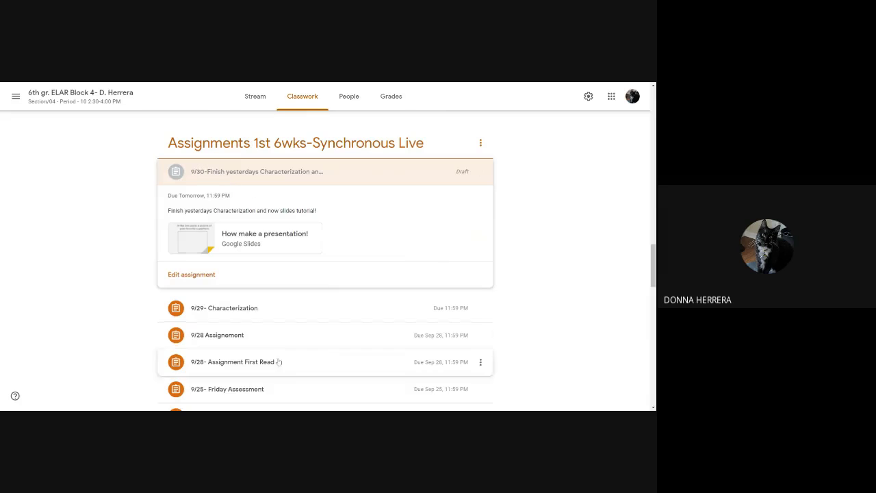
pyautogui.click(258, 313)
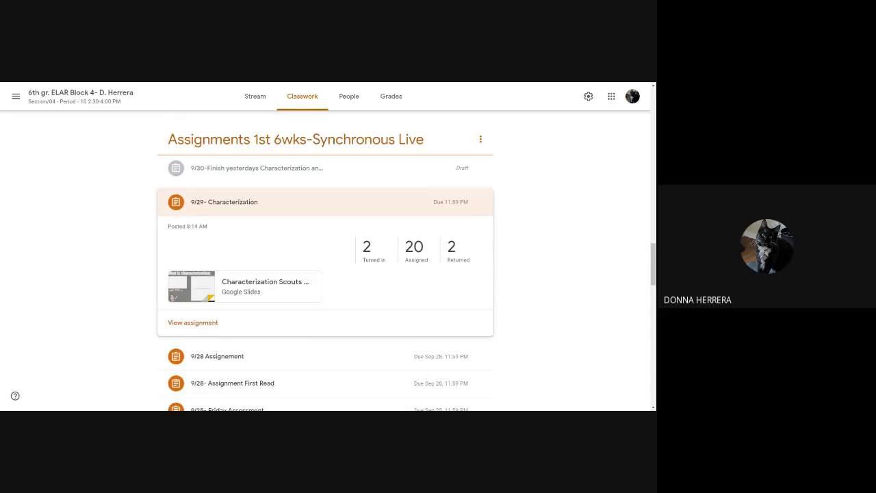
pyautogui.click(265, 285)
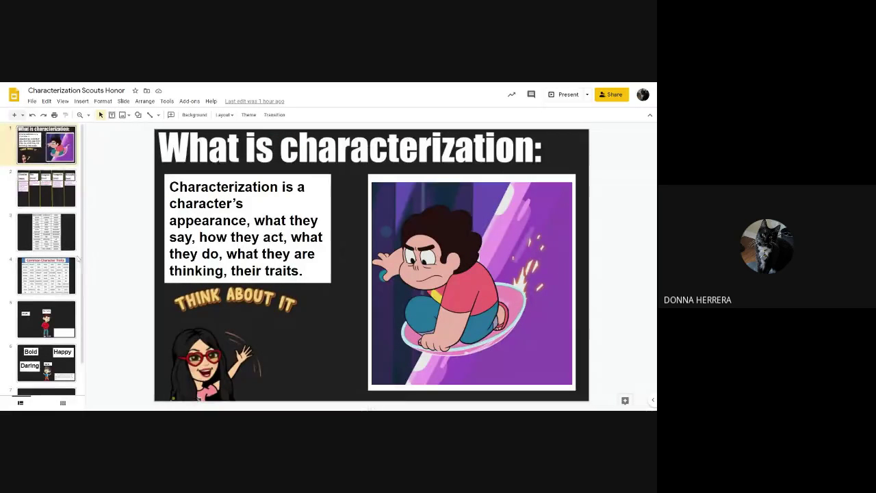
# - Look through the three character slides, 5 to 7, comparing their name labels, trait boxes and page-evidence boxes
pyautogui.scroll(1, 75, 218)
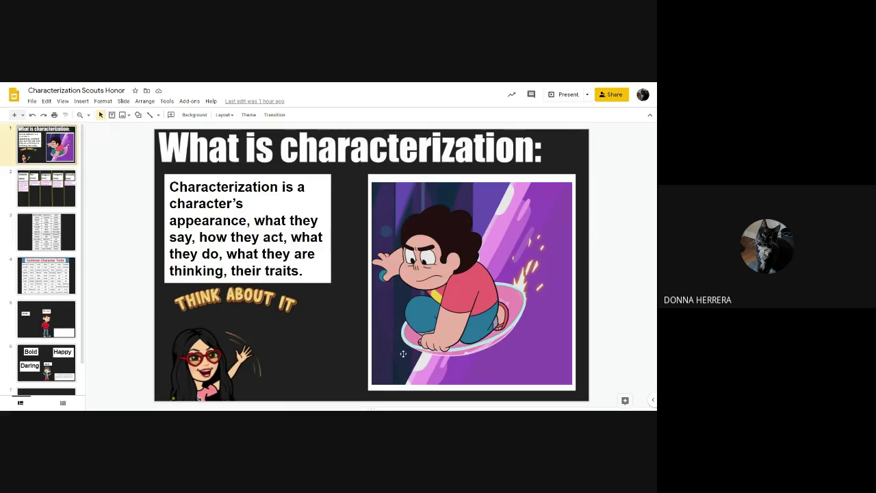
pyautogui.scroll(-1, 60, 270)
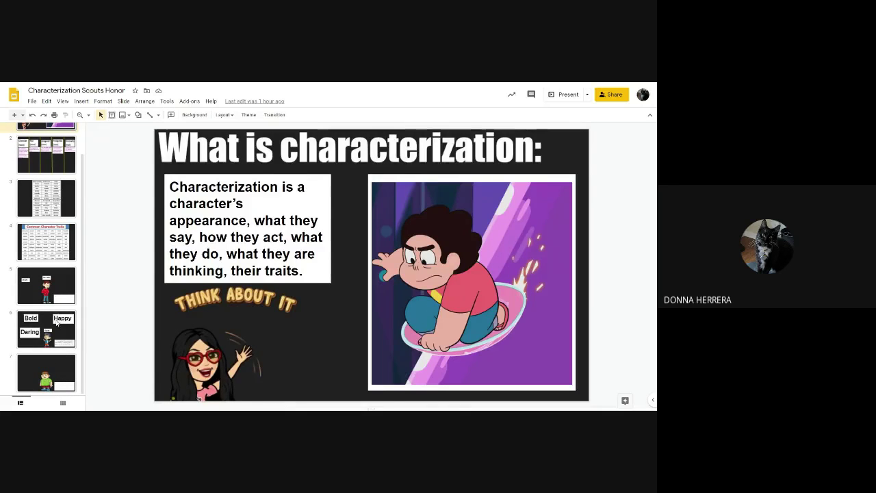
pyautogui.click(59, 324)
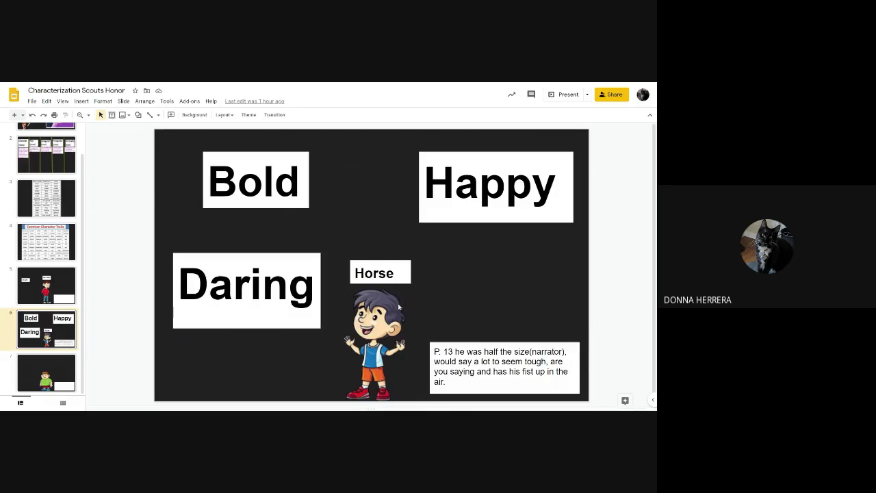
pyautogui.click(380, 272)
pyautogui.click(46, 290)
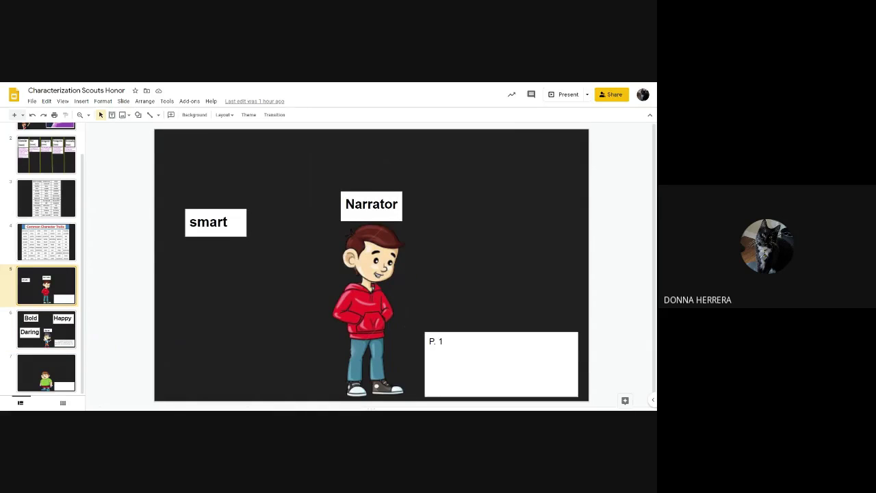
pyautogui.click(47, 342)
pyautogui.click(60, 388)
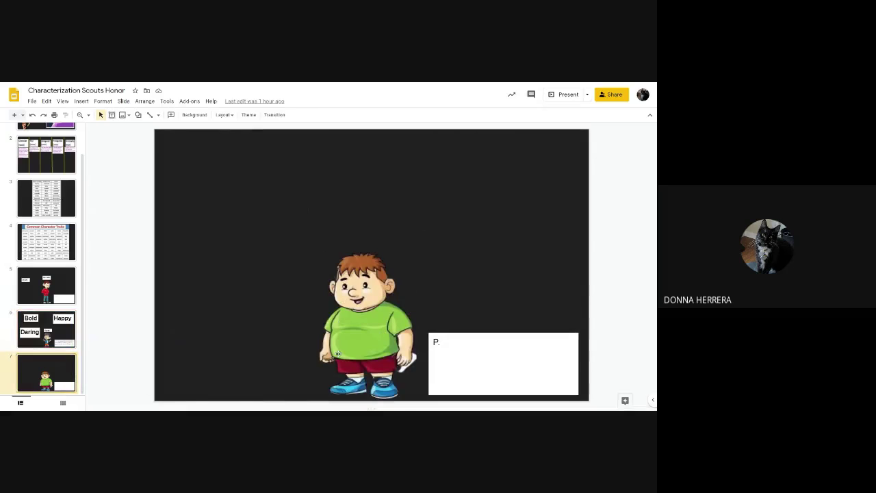
pyautogui.click(64, 282)
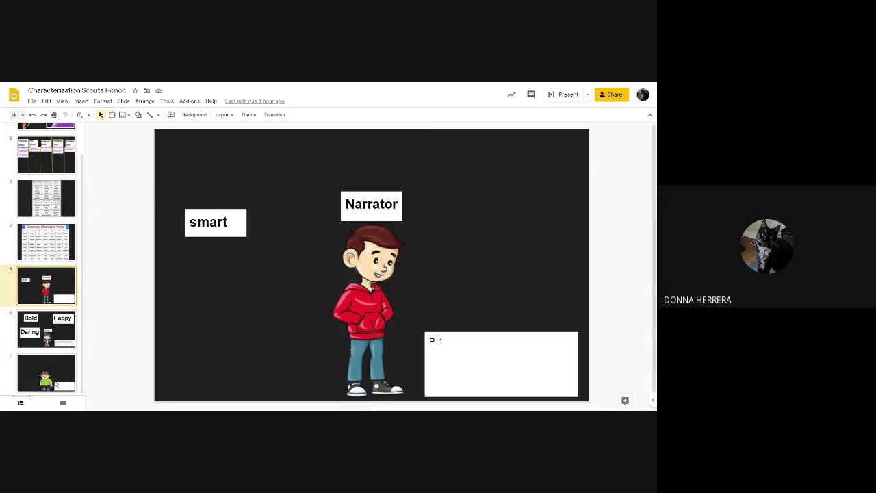
pyautogui.click(60, 383)
pyautogui.click(61, 296)
pyautogui.click(61, 343)
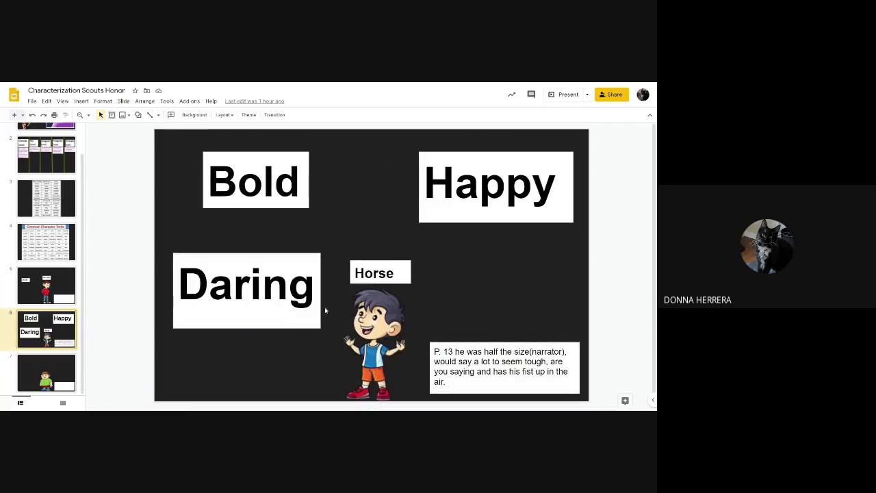
# - Examine the page 13 evidence box on the Horse slide, highlighting "he was half the size(narrator),"
pyautogui.click(403, 334)
pyautogui.click(480, 373)
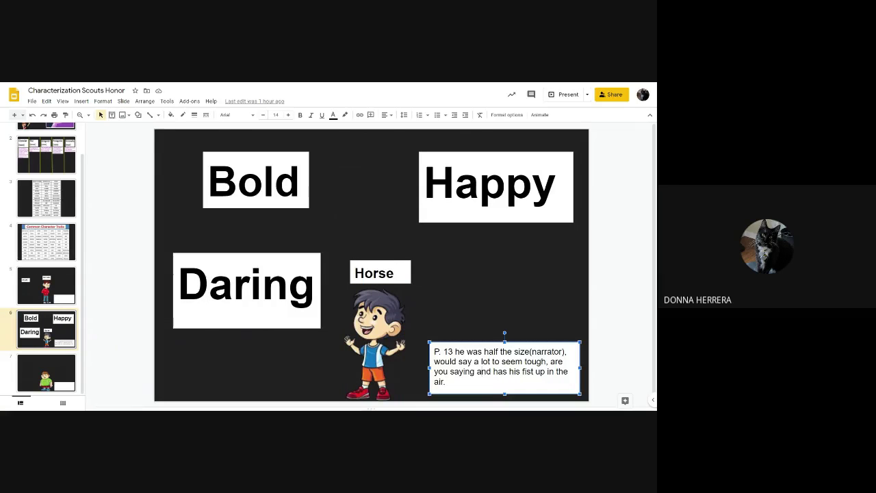
pyautogui.doubleClick(437, 351)
pyautogui.click(455, 351)
pyautogui.moveTo(455, 351); pyautogui.dragTo(593, 356)
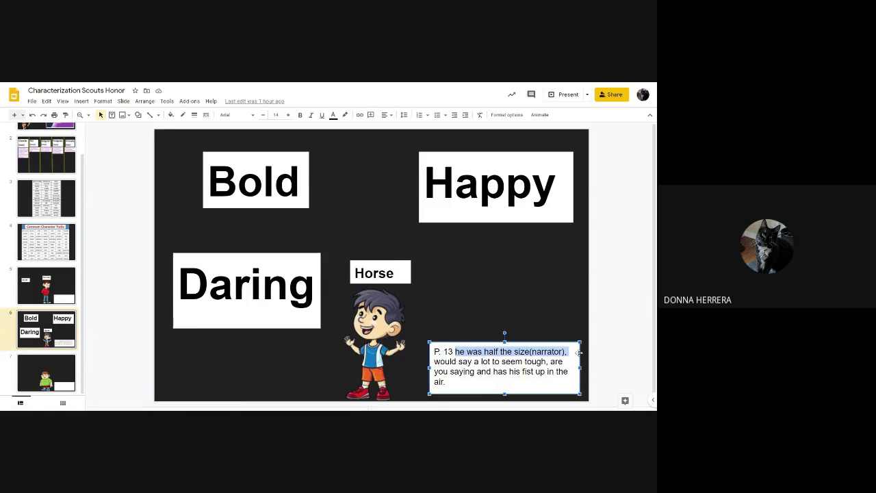
pyautogui.click(582, 353)
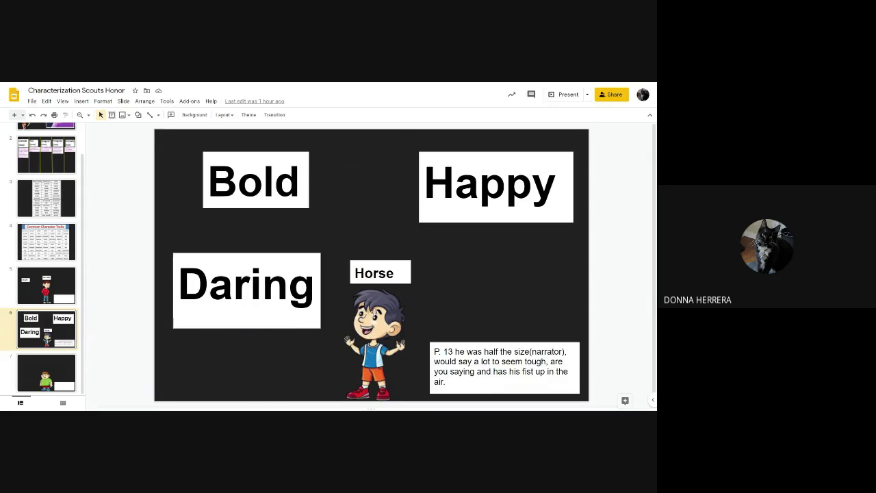
# - Compare the traits Bold, Daring and Happy on the Horse slide with the trait word lists on slides 3 and 4
pyautogui.click(305, 179)
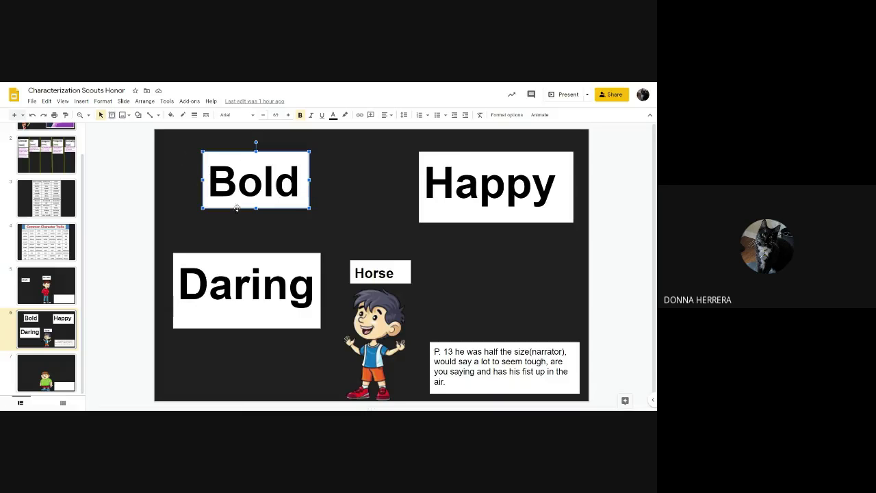
pyautogui.click(209, 284)
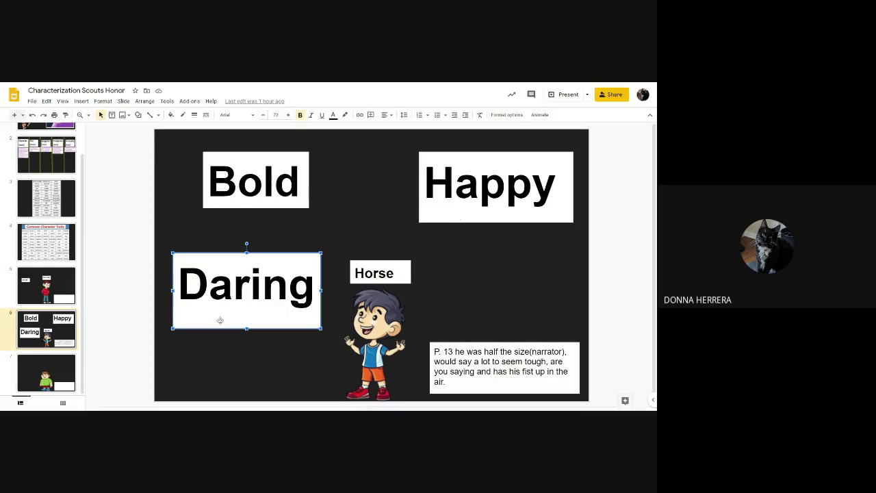
pyautogui.click(21, 202)
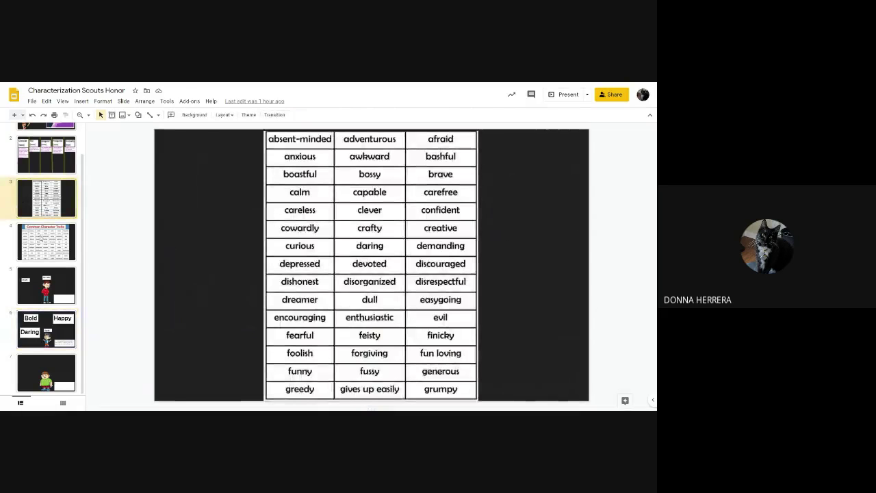
pyautogui.click(41, 240)
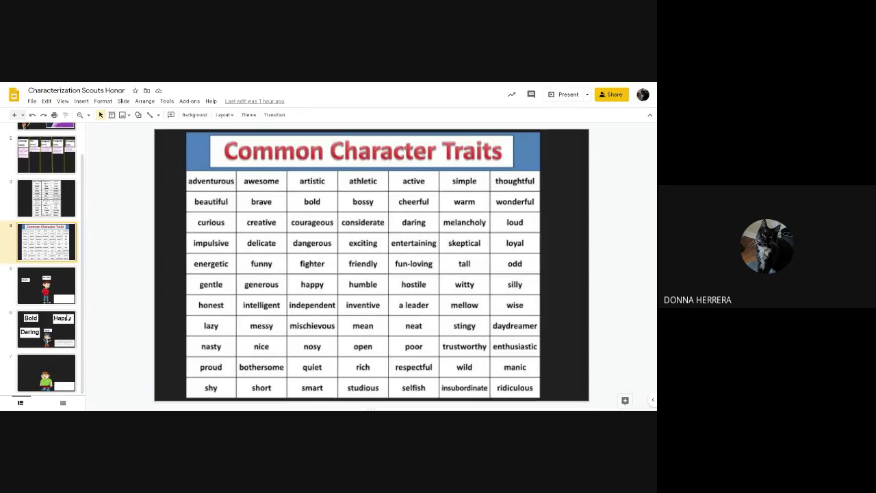
pyautogui.click(55, 342)
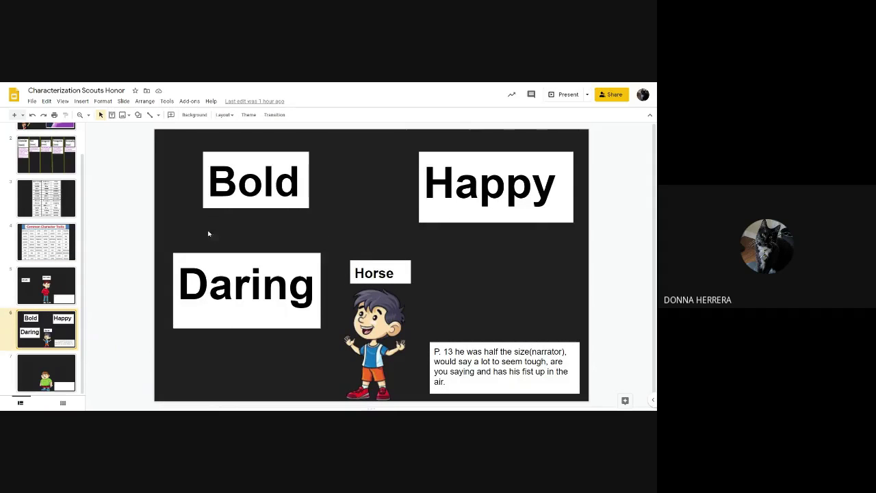
pyautogui.click(263, 181)
pyautogui.click(302, 255)
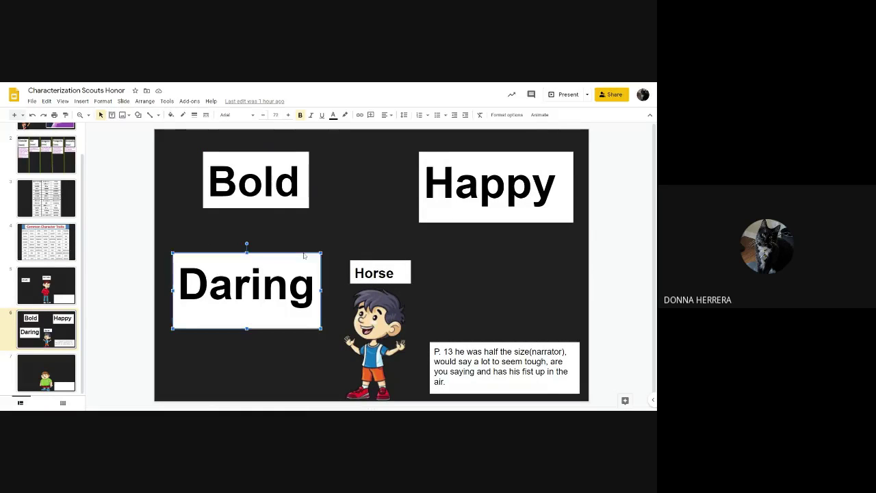
pyautogui.click(309, 188)
pyautogui.click(496, 222)
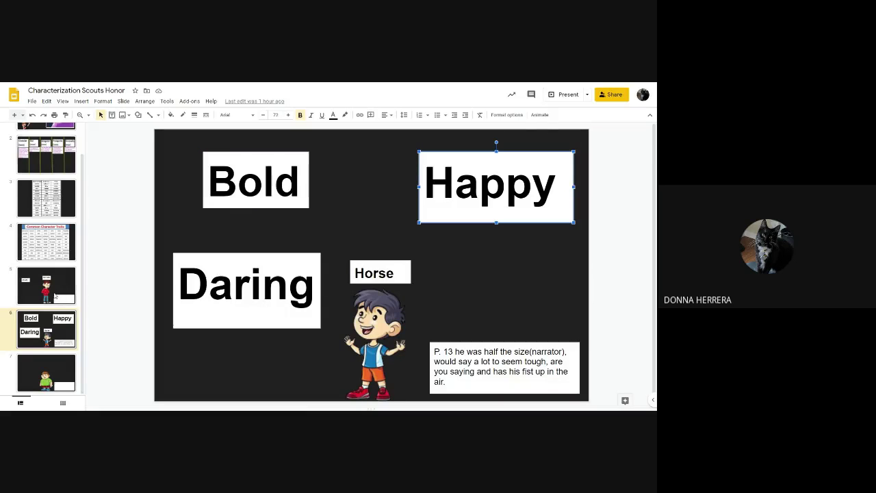
# - Examine the Narrator slide's trait box, the empty areas around the character and the page-evidence box
pyautogui.click(57, 295)
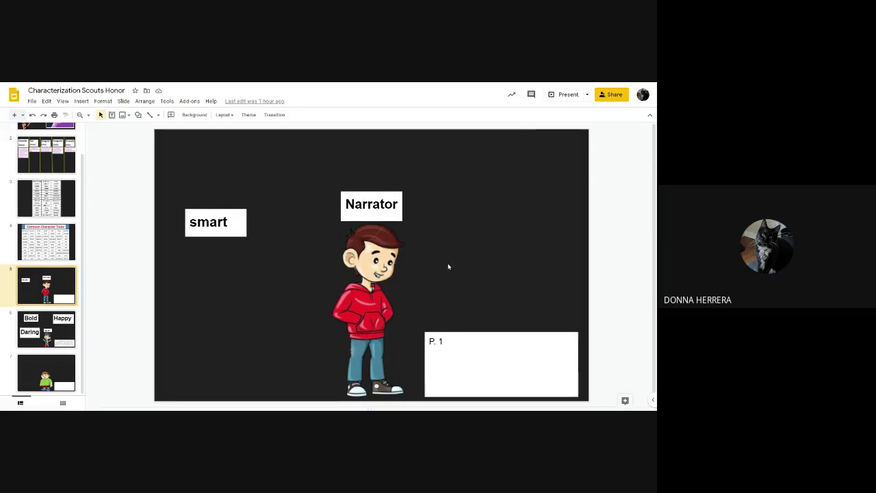
pyautogui.click(226, 221)
pyautogui.click(292, 184)
pyautogui.click(219, 226)
pyautogui.click(294, 301)
pyautogui.click(470, 369)
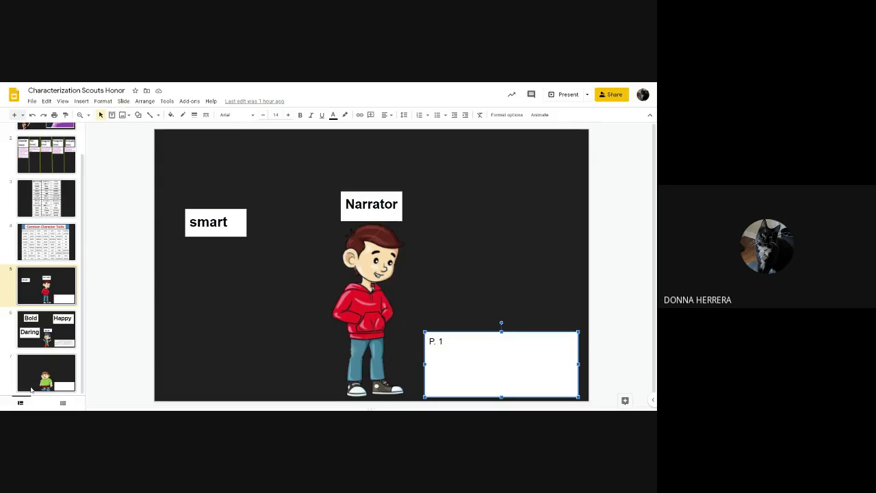
# - Examine the page-evidence box on slide 7 with the boy in the green shirt, checking it against the Horse slide
pyautogui.click(64, 383)
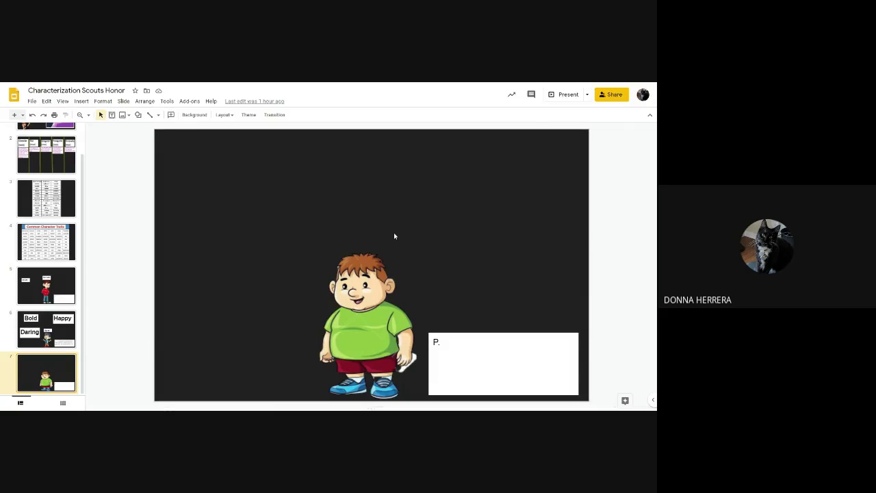
pyautogui.click(477, 356)
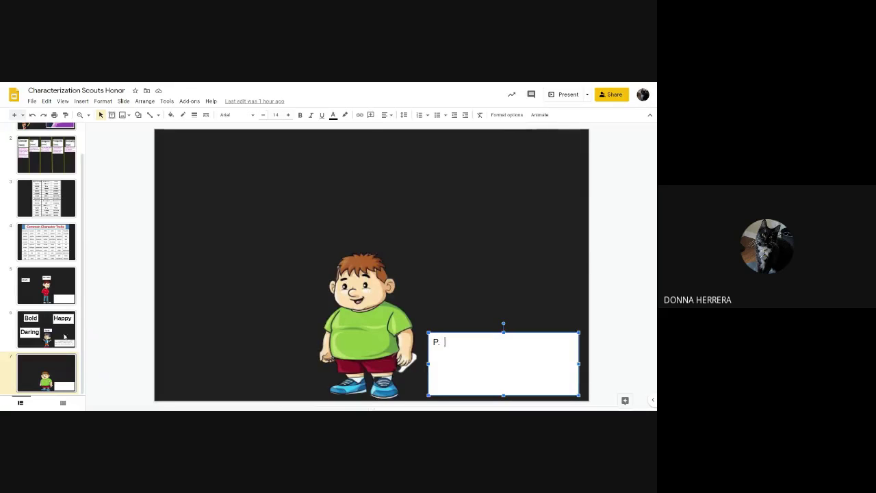
pyautogui.click(46, 328)
pyautogui.click(57, 370)
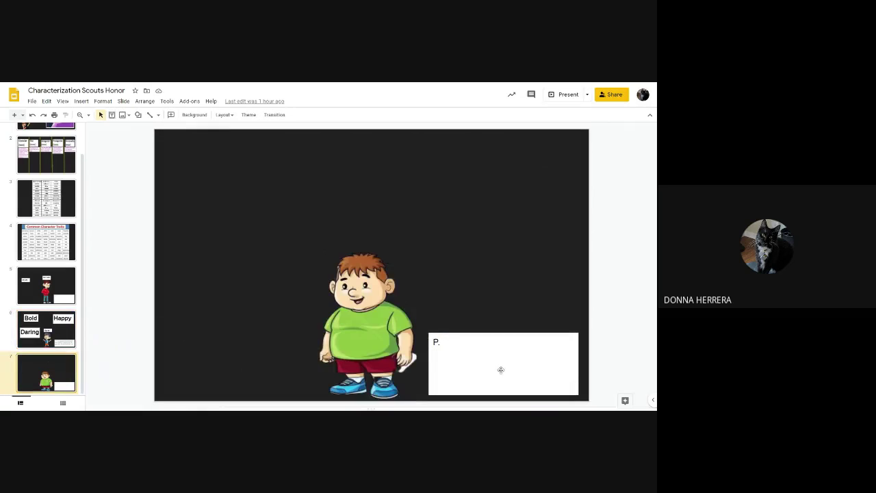
pyautogui.click(457, 354)
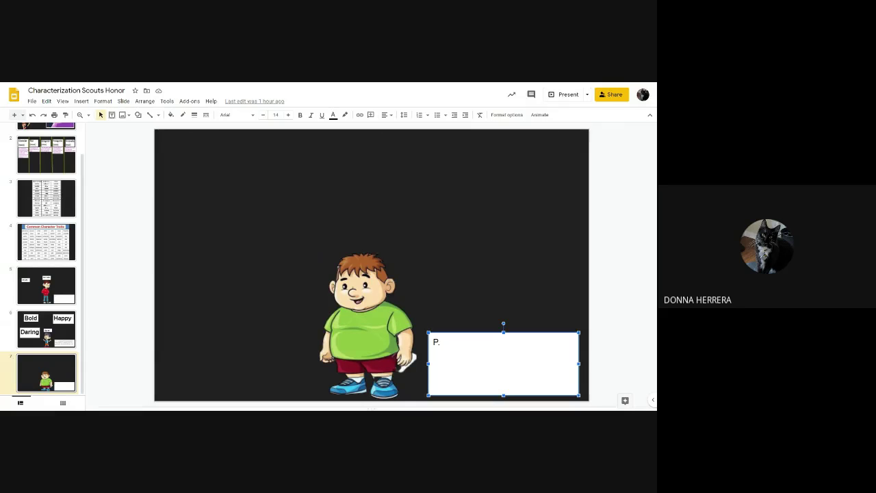
# - Switch to the "teacher how to make a presentation" deck and dismiss its background settings without changes
pyautogui.hotkey('ctrl', 'Tab')
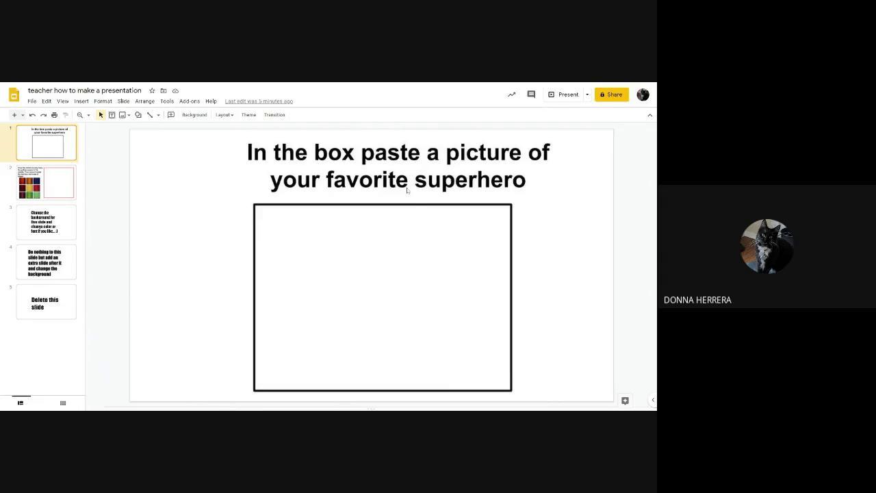
pyautogui.click(194, 115)
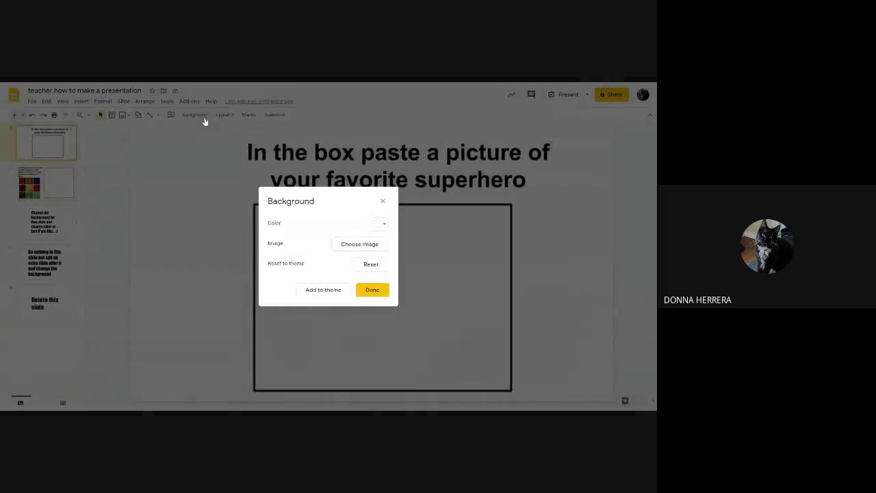
pyautogui.click(382, 201)
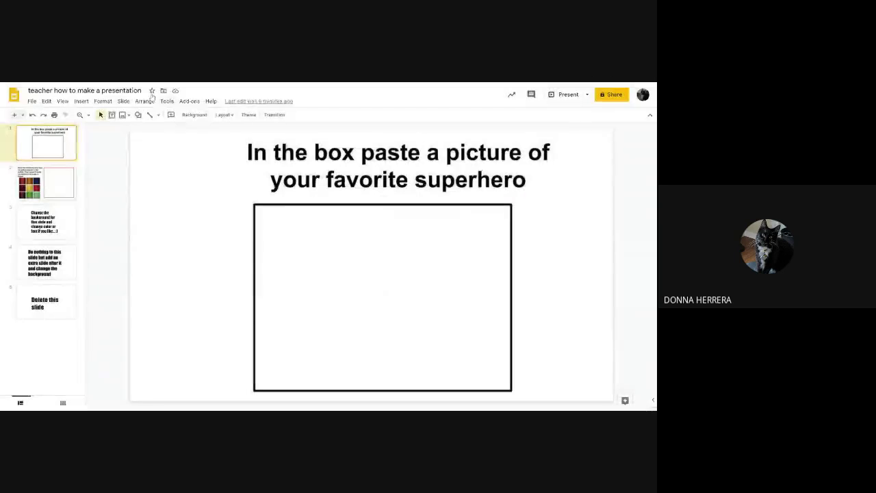
# - Search the web for "Dr. Strange" images to insert on the favorite superhero slide
pyautogui.click(122, 116)
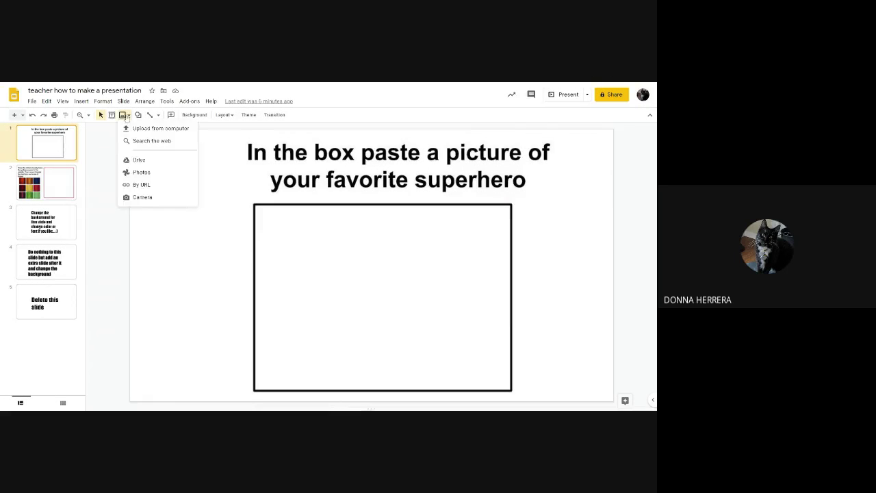
pyautogui.click(152, 141)
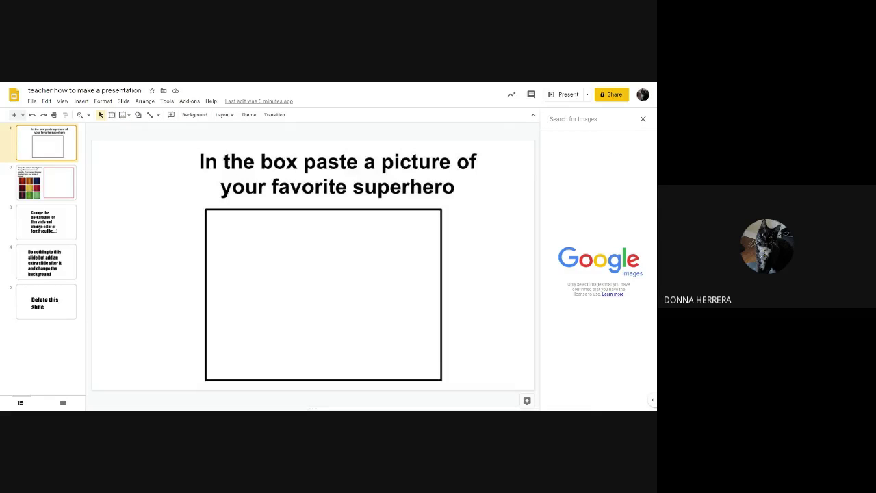
pyautogui.write('Dr')
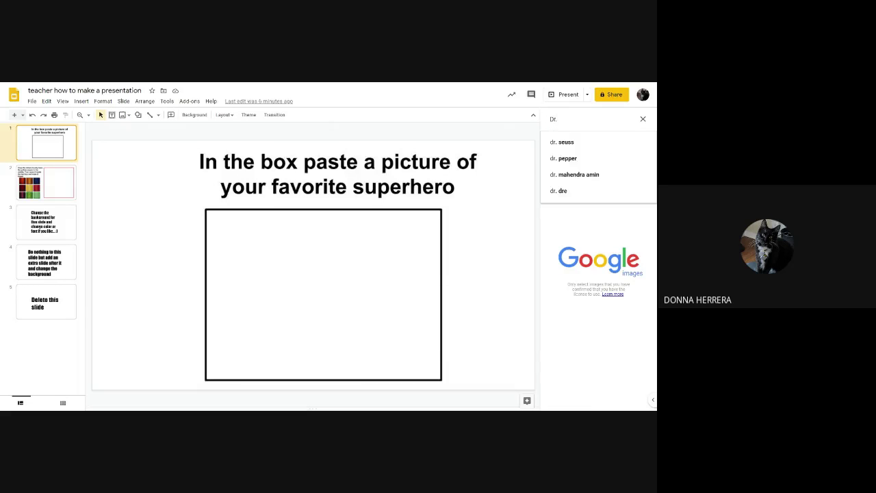
pyautogui.write('. Strage')
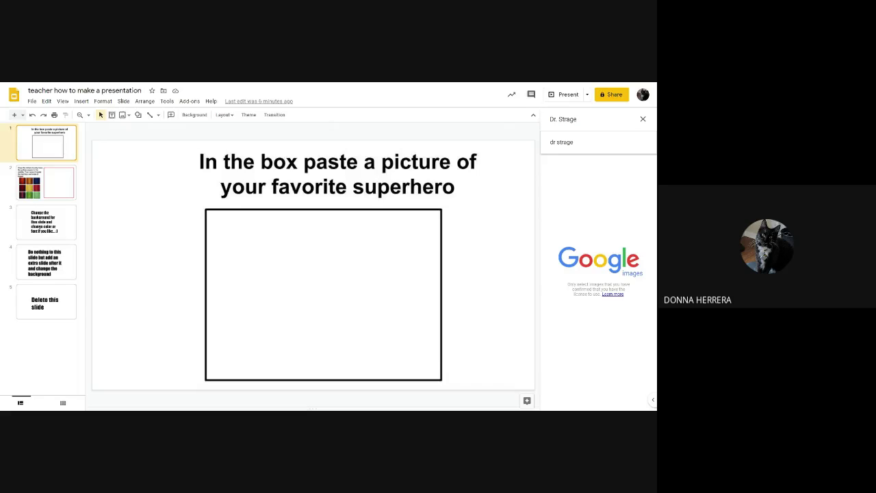
pyautogui.press('BackSpace')
pyautogui.press('BackSpace')
pyautogui.write('nge')
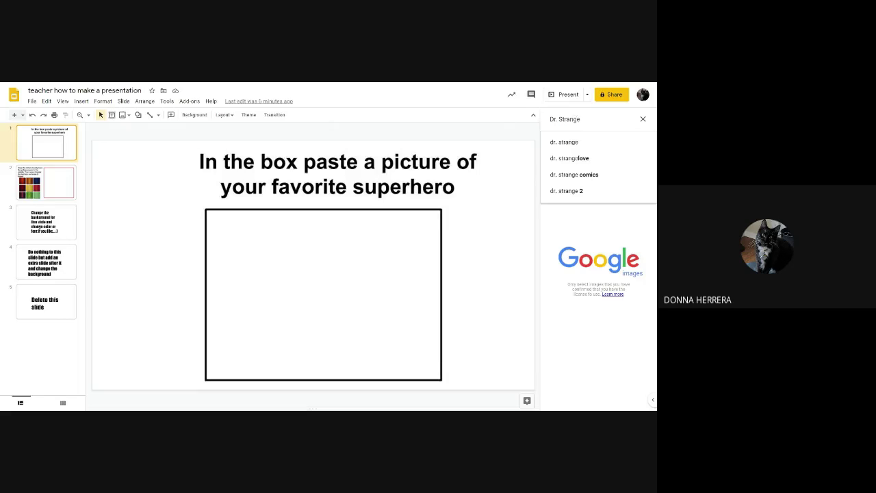
pyautogui.press('Return')
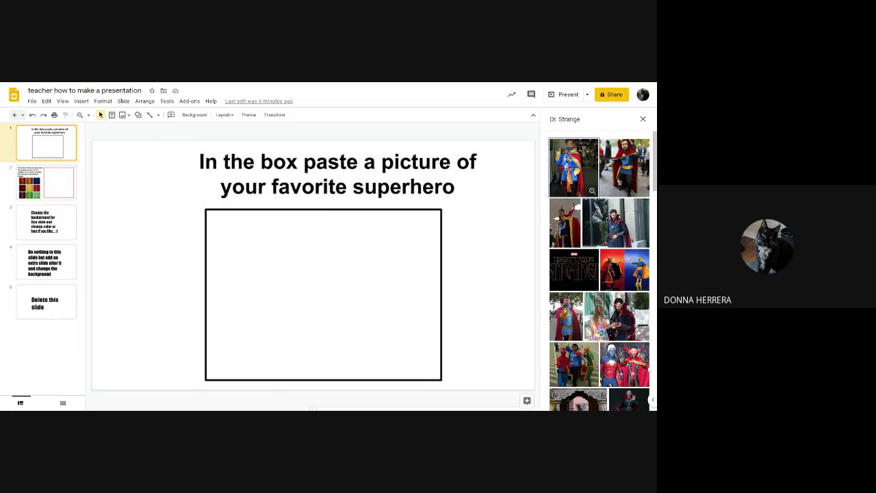
# - Close the built-in image search and search Google Images for "dr. strange" in a new browser tab
pyautogui.click(643, 119)
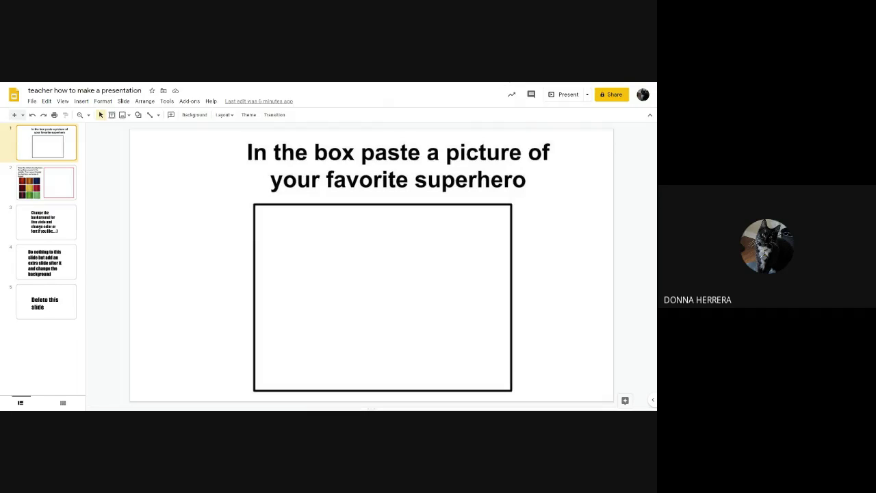
pyautogui.hotkey('ctrl', 't')
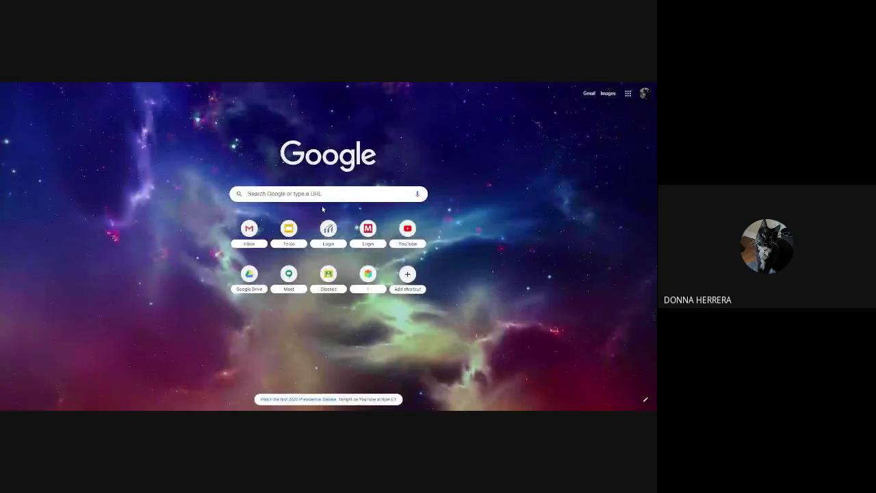
pyautogui.click(321, 194)
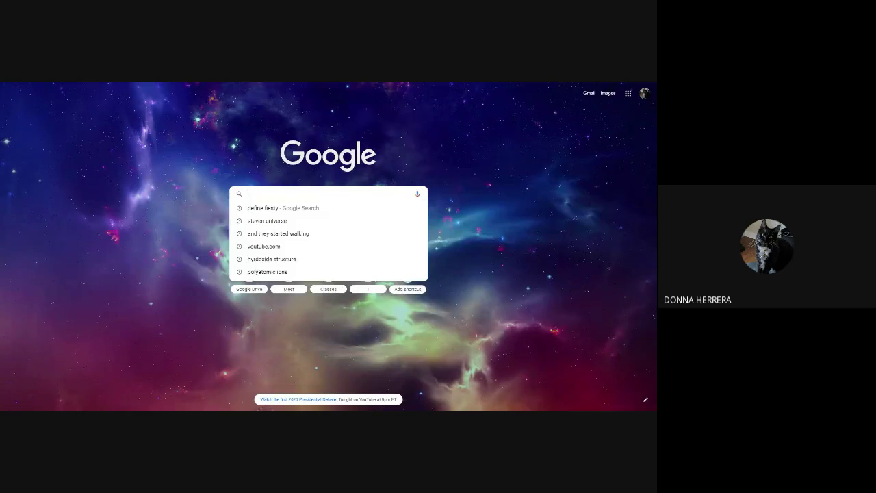
pyautogui.write('dr.')
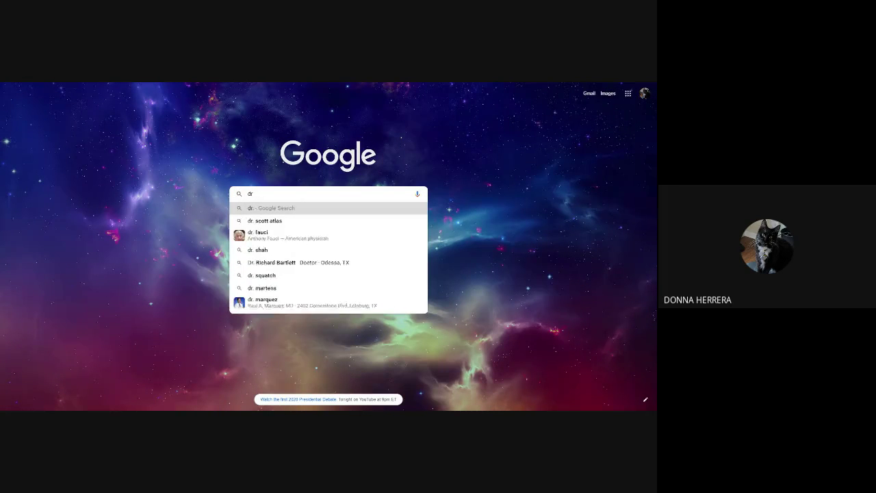
pyautogui.write(' strange')
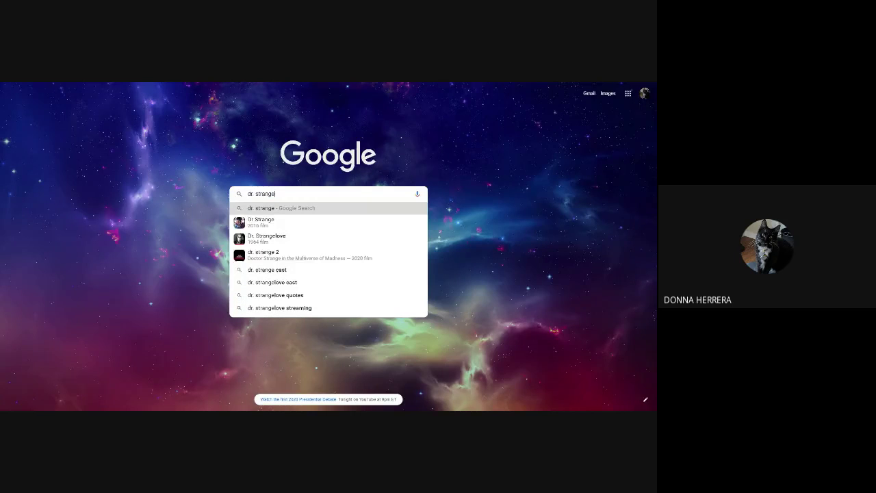
pyautogui.press('Return')
pyautogui.click(94, 120)
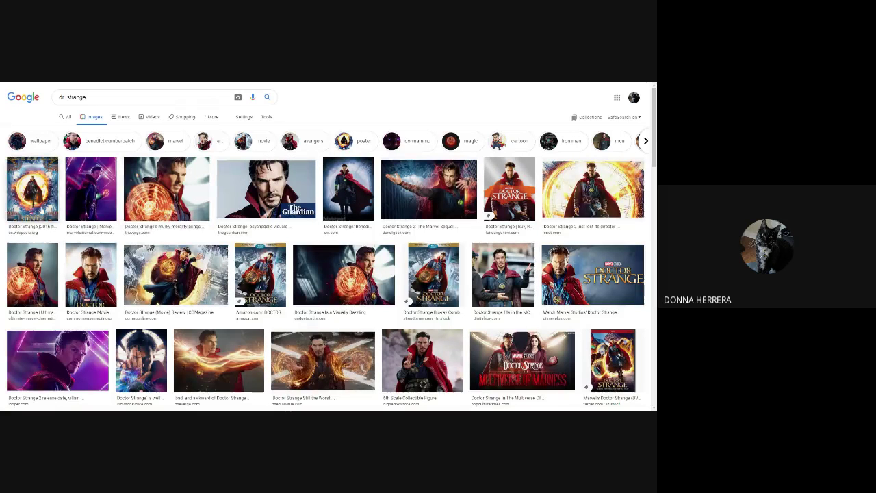
# - Copy the "Doctor Strange 2: The Marvel Sequel" picture from the results and paste it onto the favorite superhero slide
pyautogui.click(428, 188)
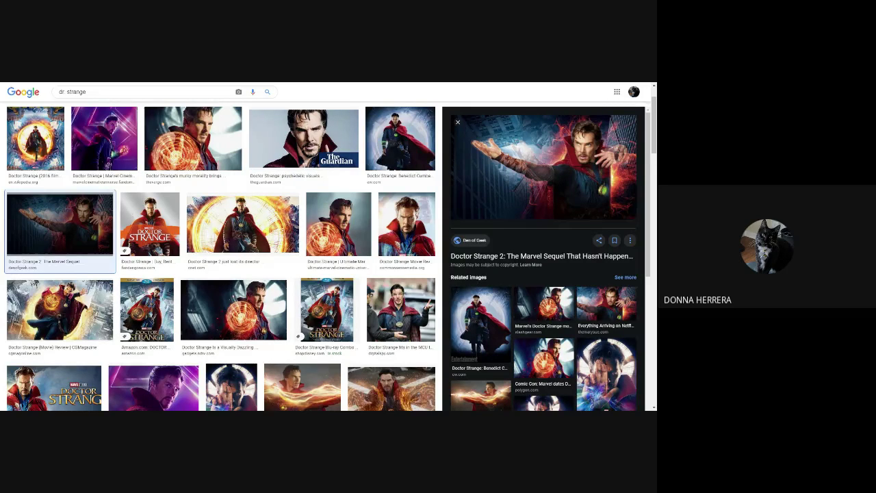
pyautogui.hotkey('ctrl', 'Tab')
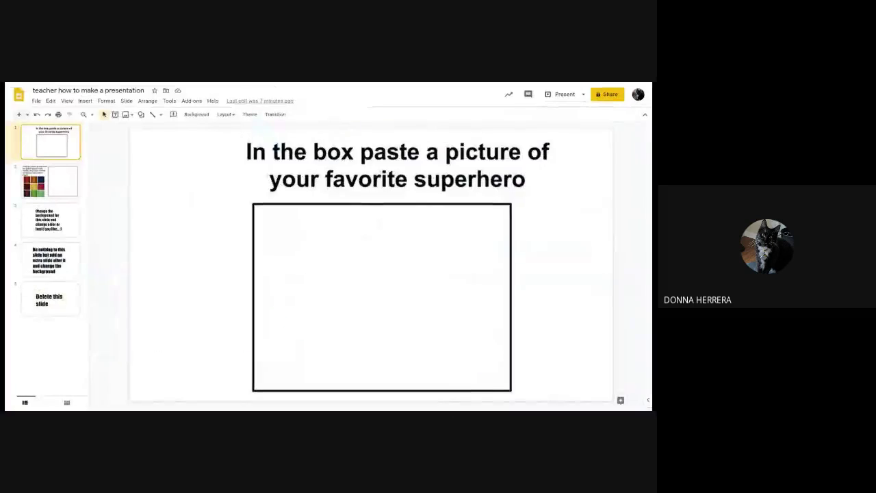
pyautogui.rightClick(338, 240)
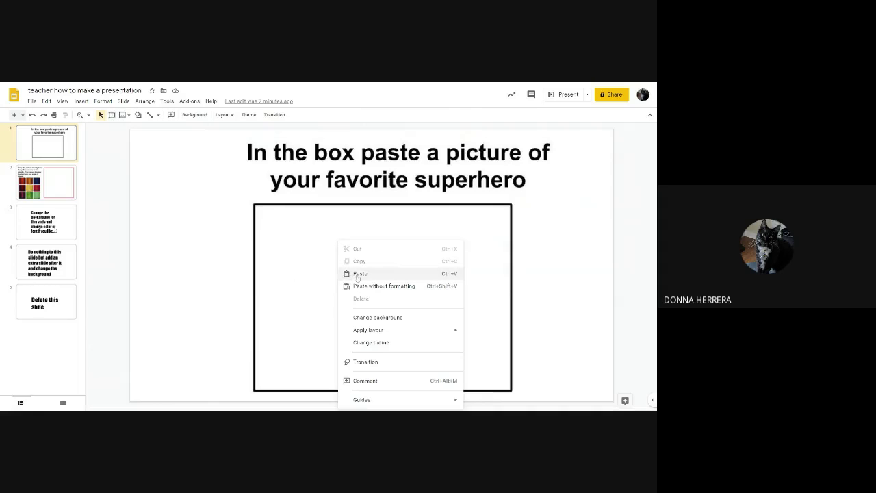
pyautogui.click(297, 231)
pyautogui.rightClick(339, 255)
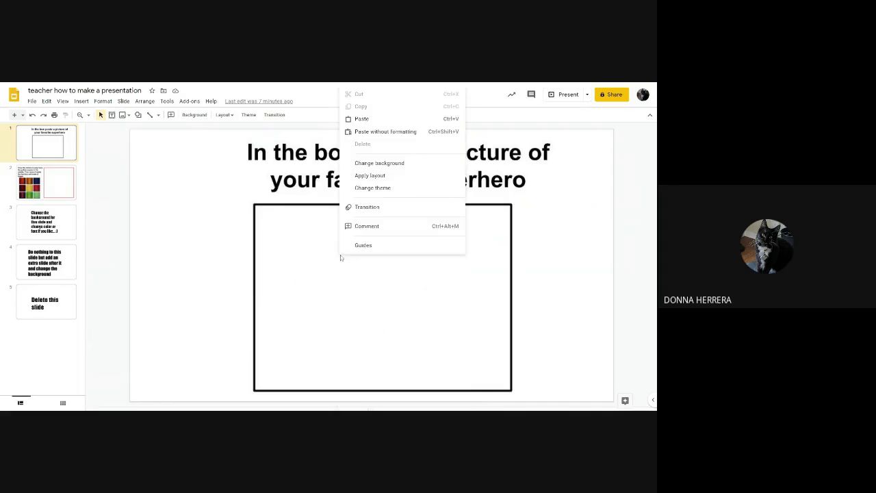
pyautogui.click(376, 120)
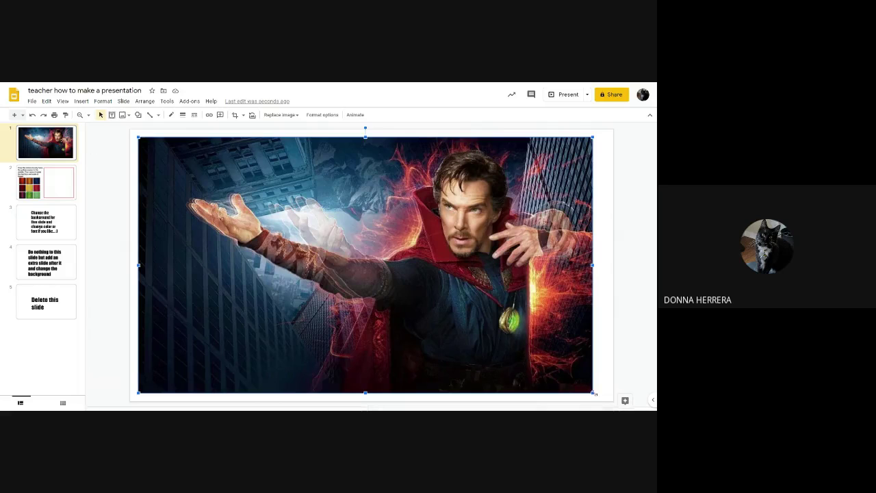
# - Shrink the pasted Doctor Strange picture to a small thumbnail and place it in the middle of the black box
pyautogui.moveTo(594, 393); pyautogui.dragTo(223, 184)
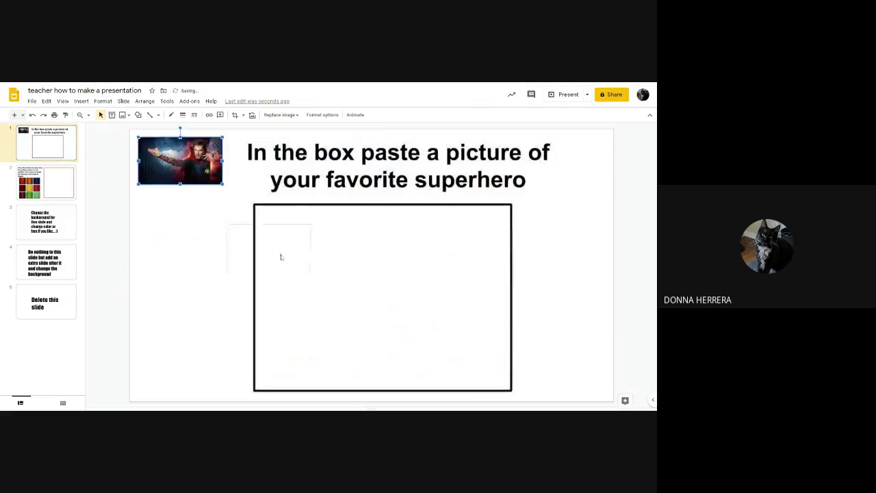
pyautogui.moveTo(280, 256); pyautogui.dragTo(353, 272)
pyautogui.click(464, 327)
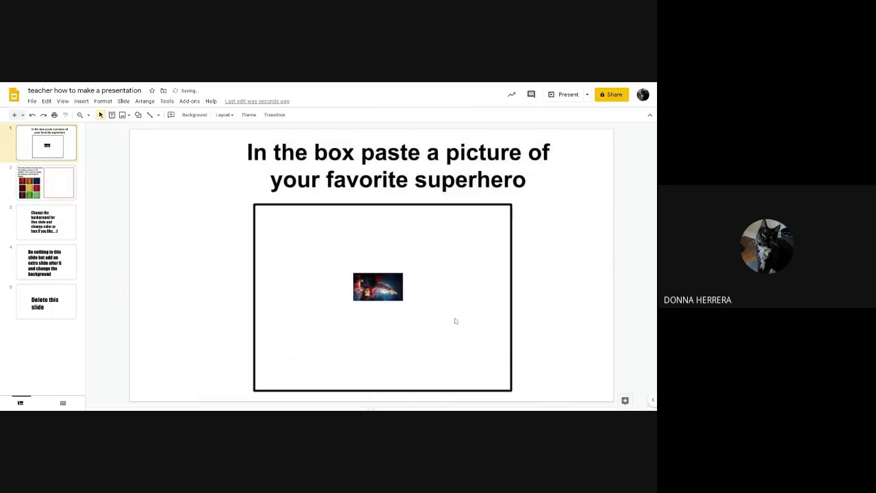
# - Turn the Doctor Strange picture upright, enlarge it to nearly the box's width and center it inside the box
pyautogui.click(398, 297)
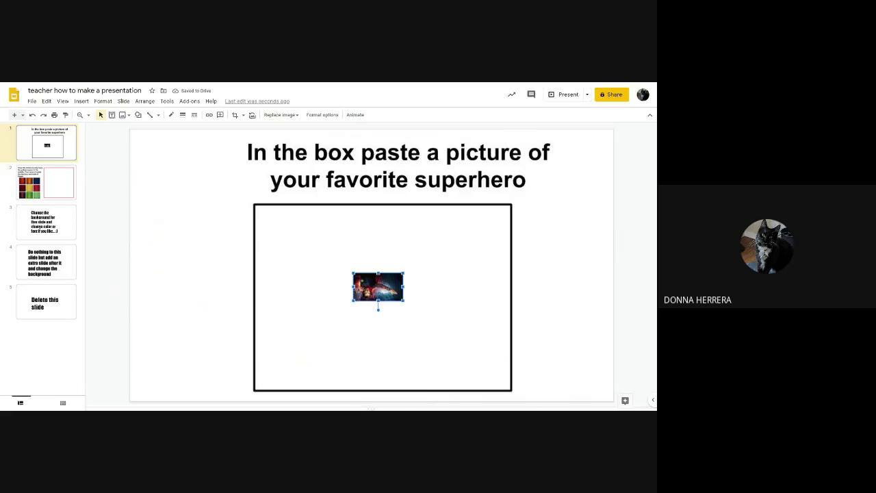
pyautogui.moveTo(378, 309); pyautogui.dragTo(377, 267)
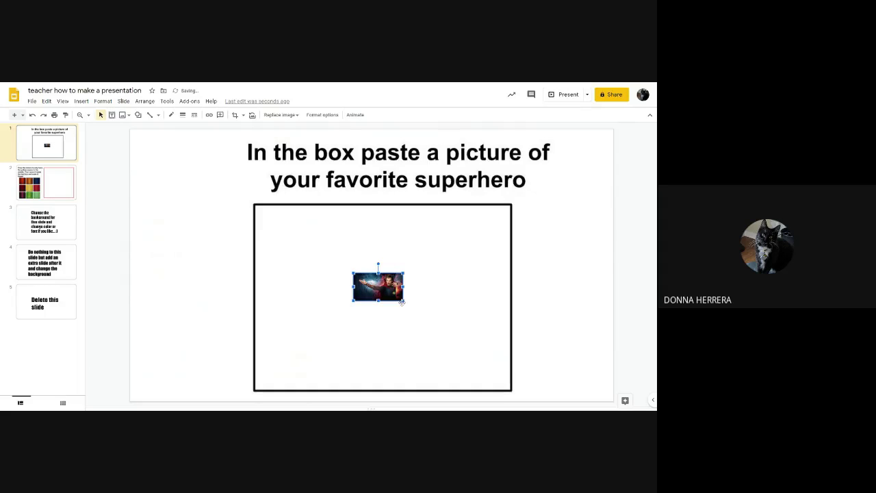
pyautogui.moveTo(402, 301); pyautogui.dragTo(581, 400)
pyautogui.moveTo(496, 348); pyautogui.dragTo(401, 311)
pyautogui.click(488, 391)
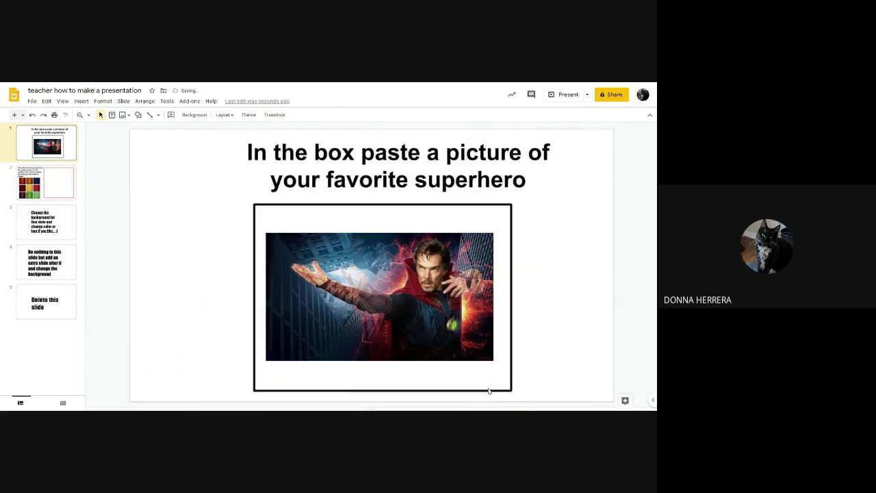
# - On slide 2, undo a trial move of the nine-square picture into the red box and reposition it below the instructions
pyautogui.click(30, 178)
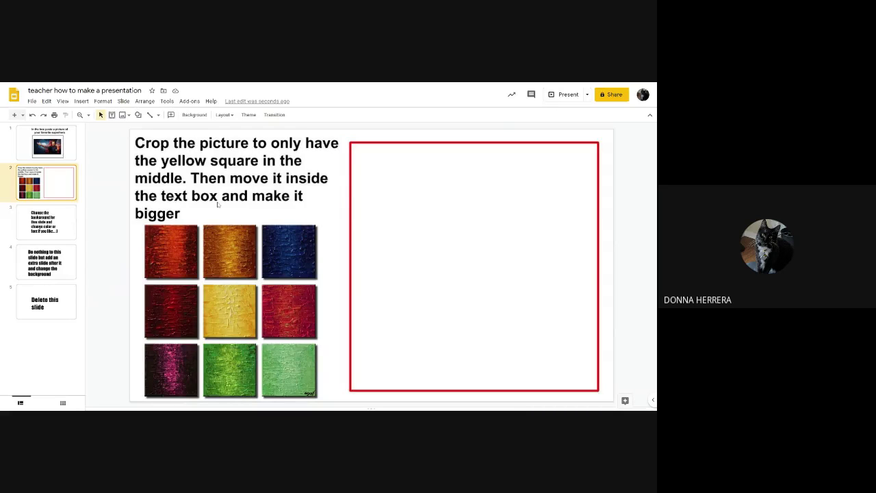
pyautogui.click(204, 253)
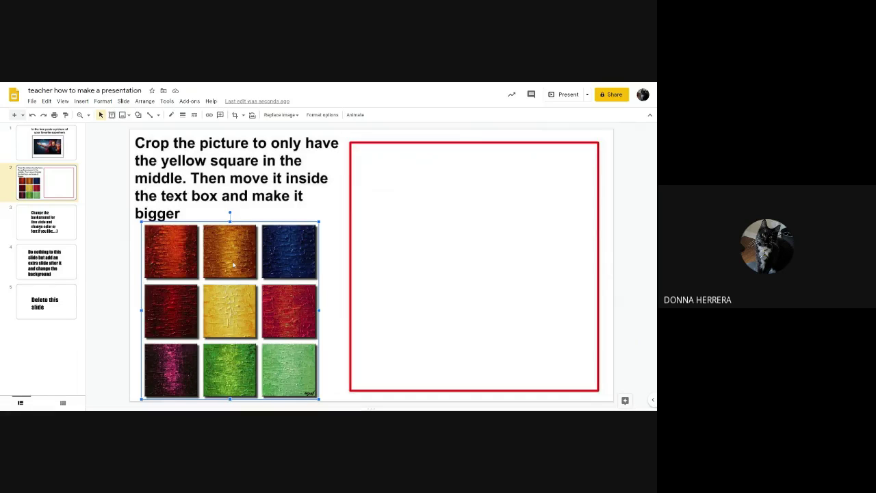
pyautogui.moveTo(228, 334); pyautogui.dragTo(468, 253)
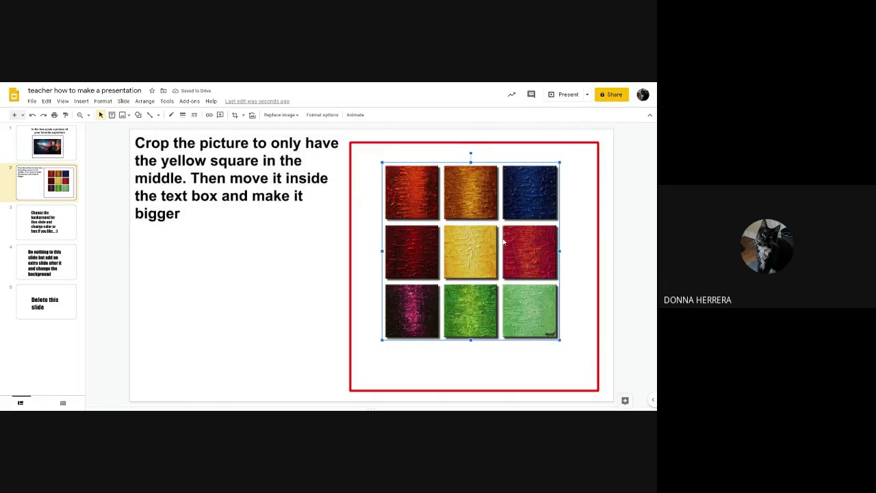
pyautogui.hotkey('ctrl', 'z')
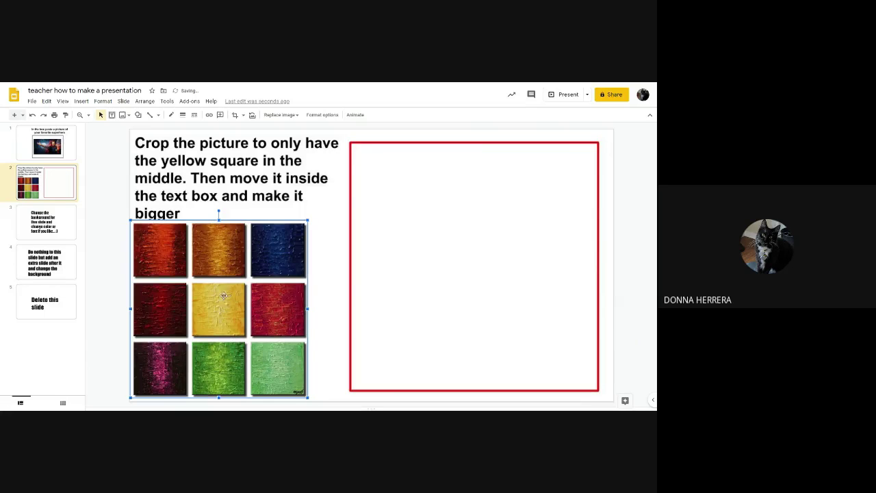
pyautogui.moveTo(252, 296)
pyautogui.mouseDown()
pyautogui.moveTo(551, 221)
pyautogui.moveTo(508, 252)
pyautogui.moveTo(301, 287)
pyautogui.moveTo(251, 280)
pyautogui.mouseUp()
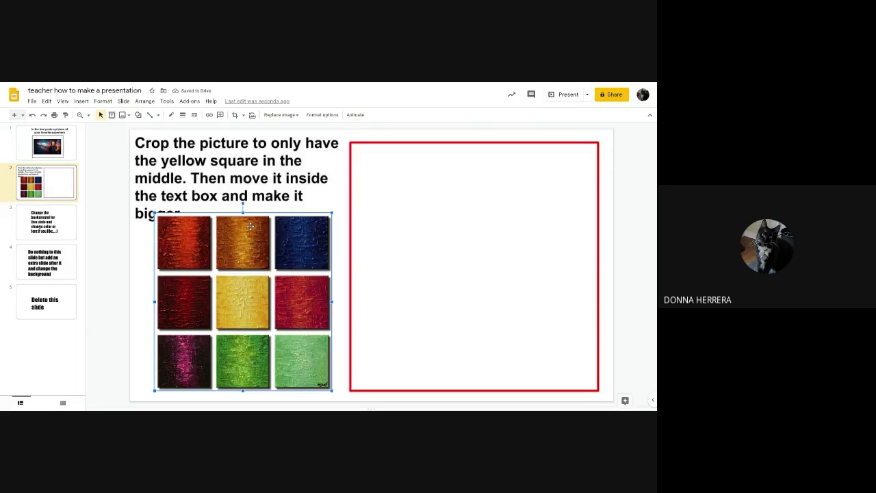
# - Move the nine-square picture into the red box and crop it to the yellow square in the middle
pyautogui.moveTo(259, 286); pyautogui.dragTo(490, 265)
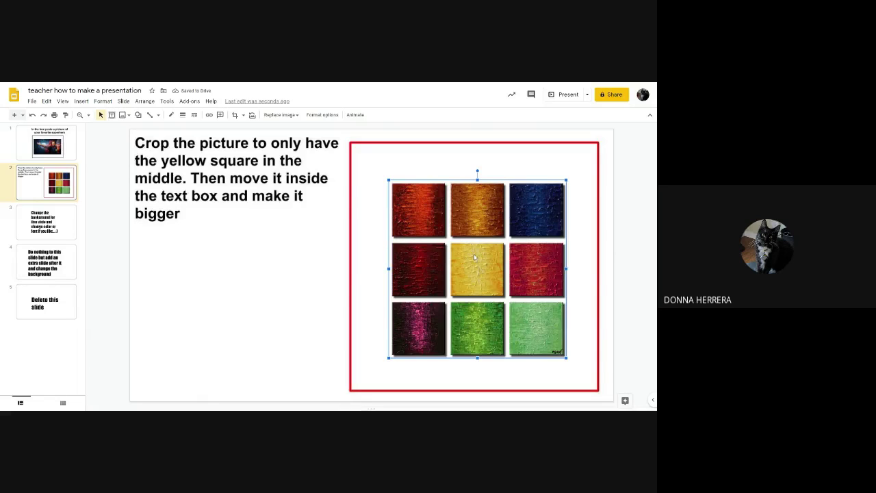
pyautogui.doubleClick(474, 257)
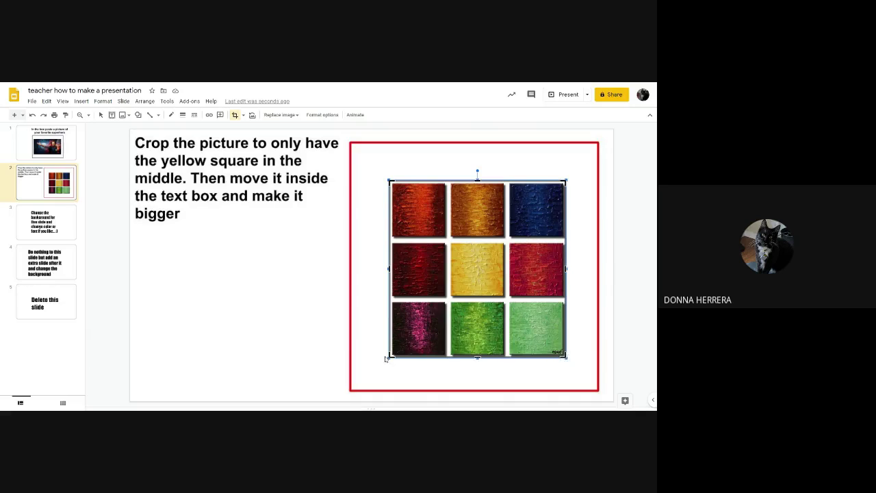
pyautogui.moveTo(390, 356); pyautogui.dragTo(448, 302)
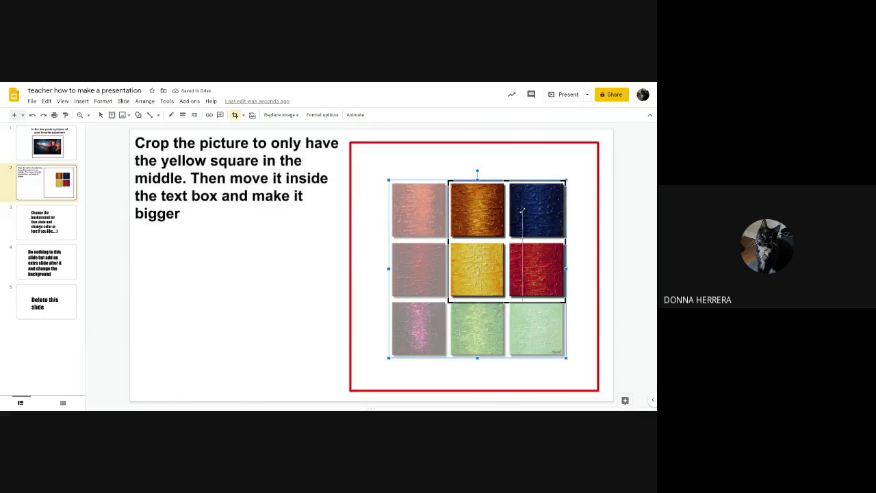
pyautogui.moveTo(505, 237); pyautogui.dragTo(505, 238)
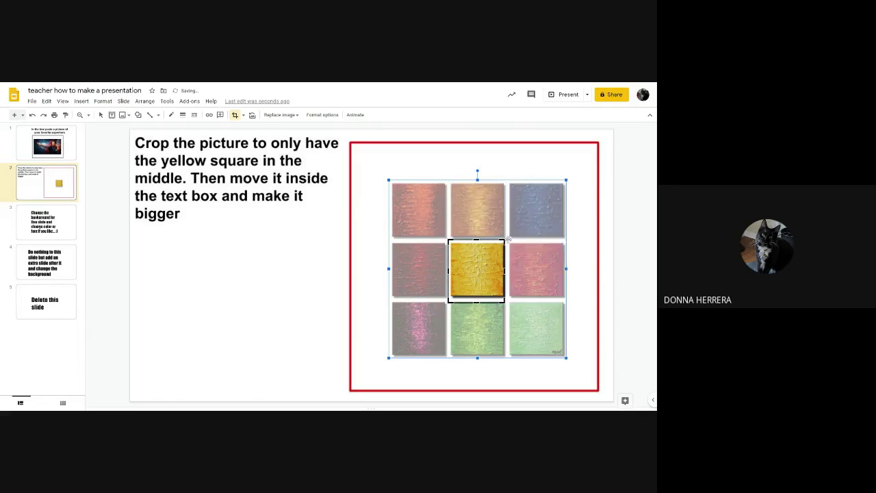
pyautogui.press('Return')
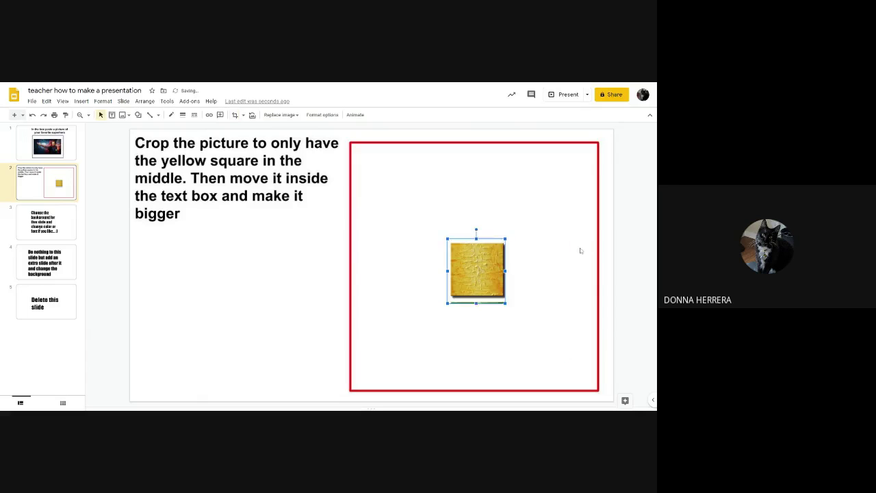
pyautogui.press('Escape')
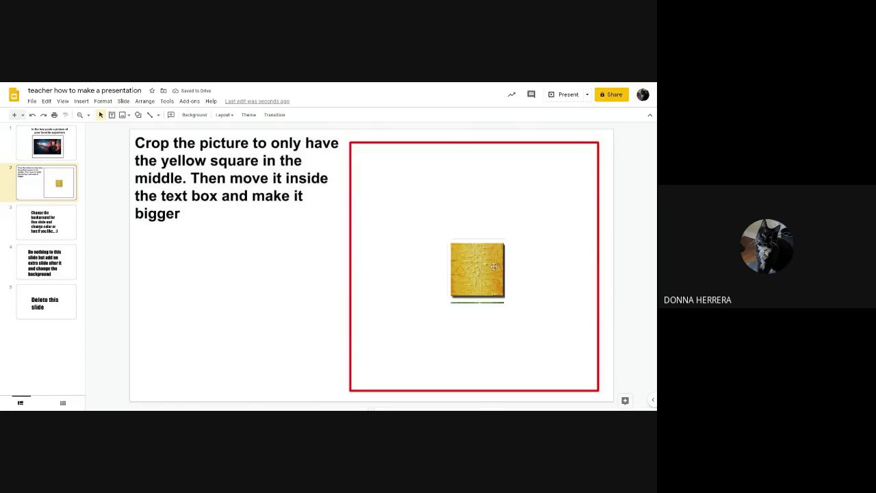
# - Tighten the crop at the upper and lower edges of the yellow square to remove the leftover strips
pyautogui.doubleClick(493, 266)
pyautogui.click(575, 274)
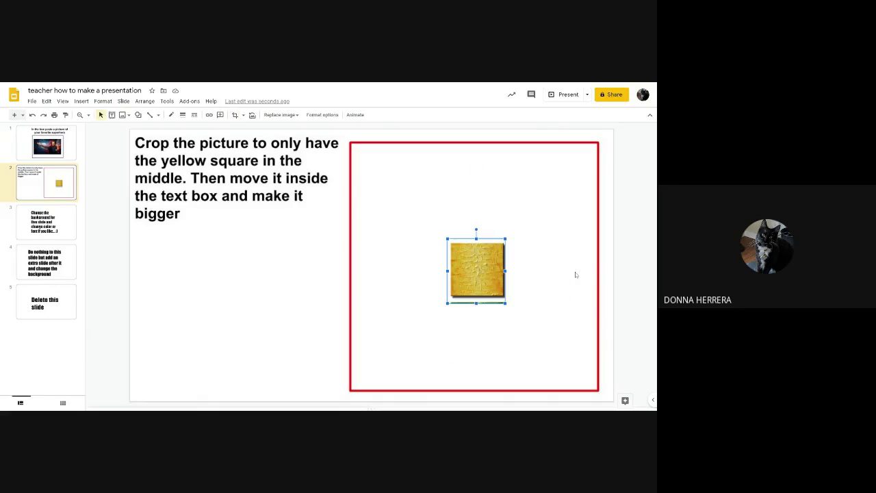
pyautogui.doubleClick(465, 276)
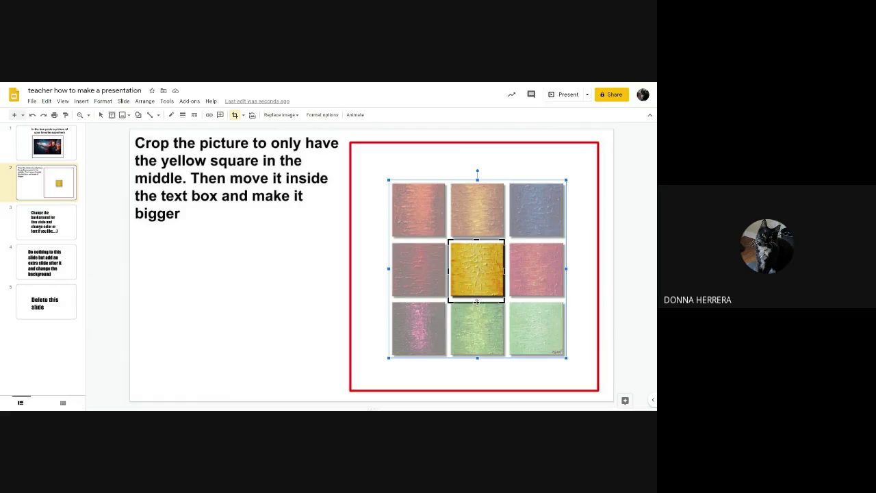
pyautogui.moveTo(476, 302); pyautogui.dragTo(476, 299)
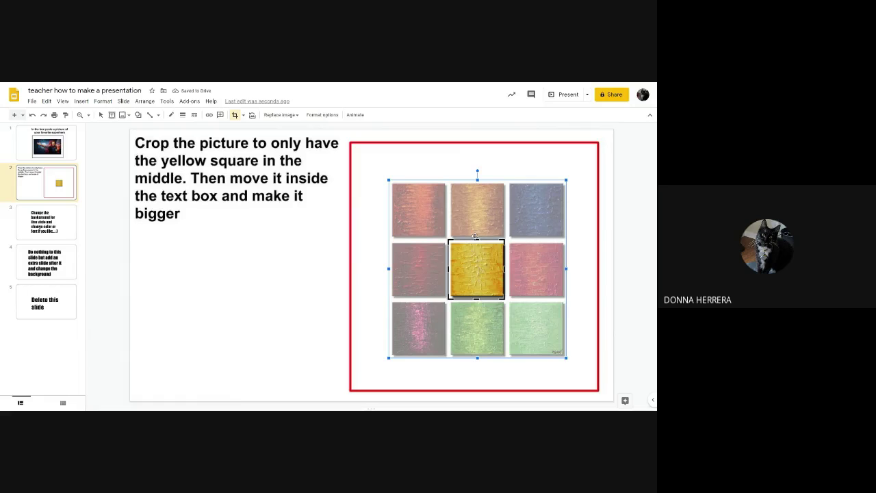
pyautogui.moveTo(477, 240); pyautogui.dragTo(477, 243)
pyautogui.press('Return')
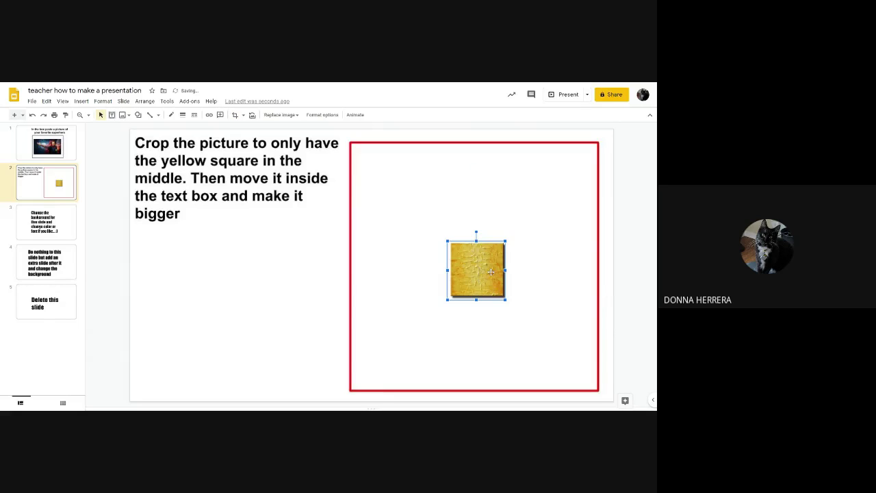
# - Undo the crop edits and the picture's move into the red box
pyautogui.press('Return')
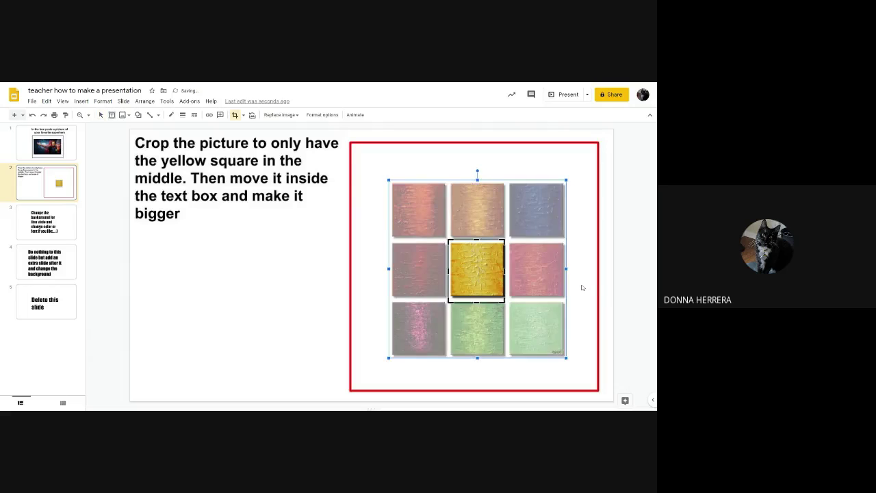
pyautogui.hotkey('ctrl', 'z')
pyautogui.hotkey('ctrl', 'z')
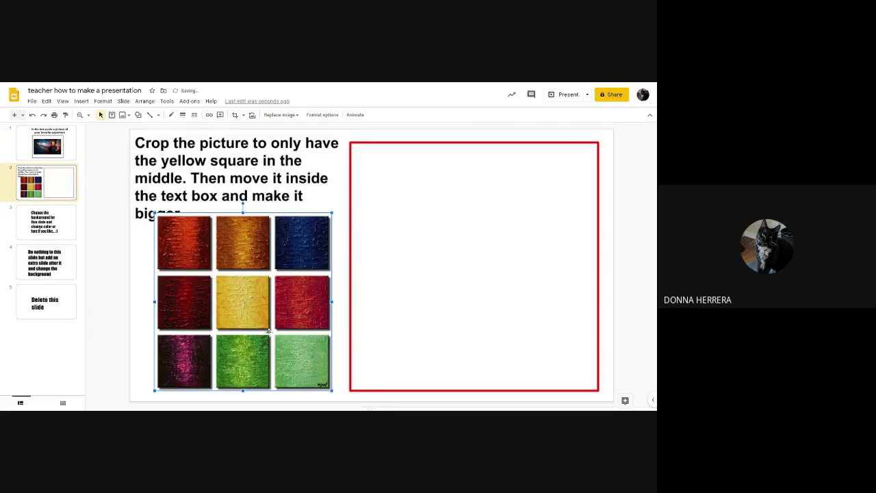
# - Move the nine-square picture into the red box and undo a trial squash of its upper edge
pyautogui.moveTo(495, 273); pyautogui.dragTo(493, 262)
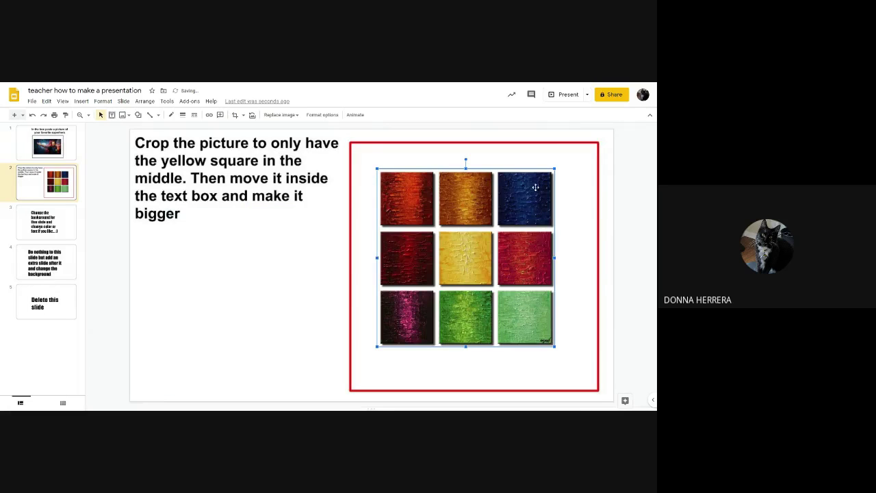
pyautogui.doubleClick(470, 260)
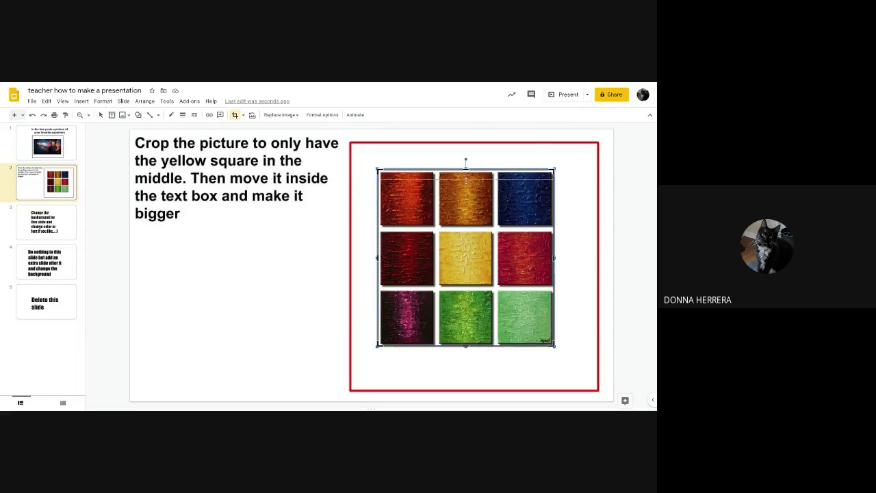
pyautogui.moveTo(465, 169); pyautogui.dragTo(468, 230)
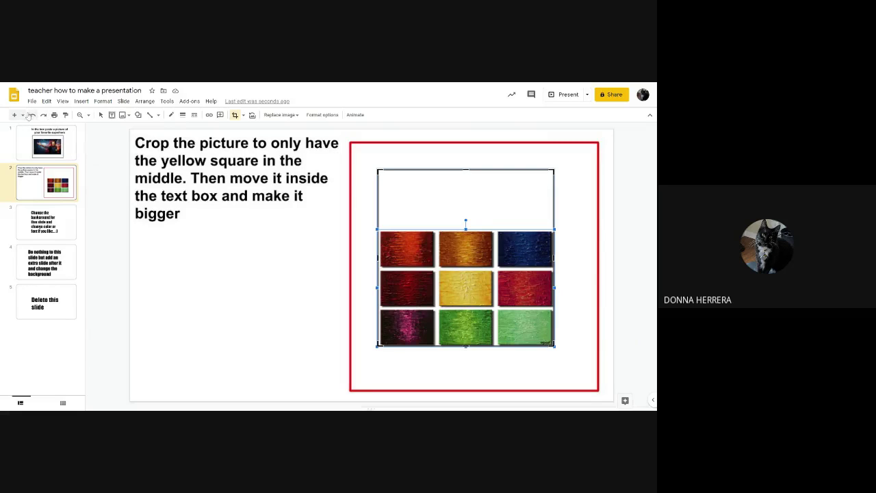
pyautogui.click(32, 114)
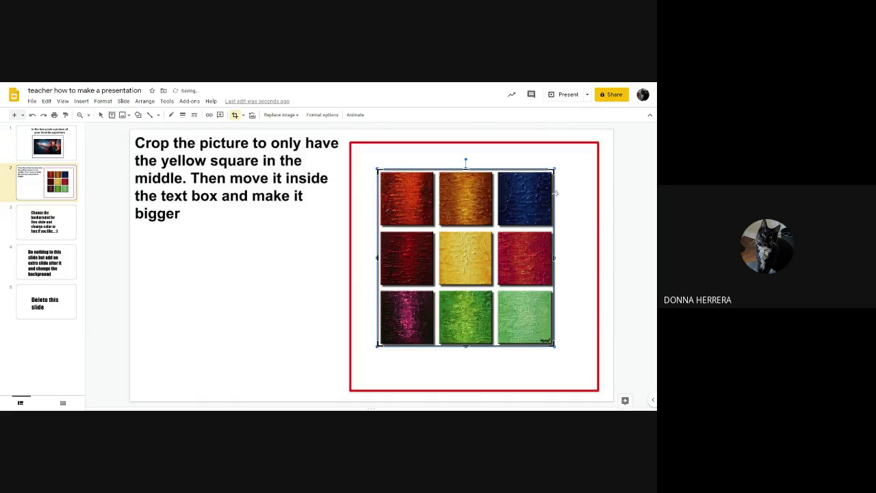
# - Crop the nine-square picture on all four sides to leave only the yellow square in the middle
pyautogui.doubleClick(470, 220)
pyautogui.moveTo(465, 166); pyautogui.dragTo(465, 229)
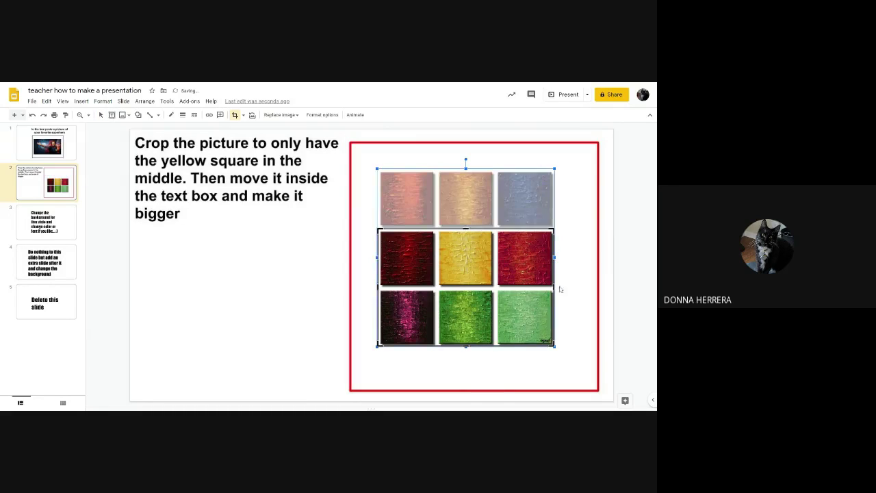
pyautogui.moveTo(554, 288); pyautogui.dragTo(495, 296)
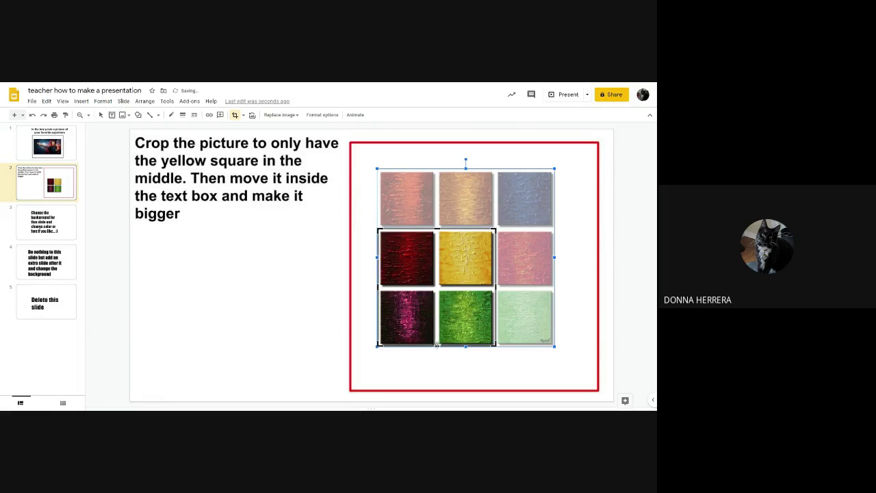
pyautogui.moveTo(437, 346); pyautogui.dragTo(446, 288)
pyautogui.moveTo(377, 259); pyautogui.dragTo(435, 260)
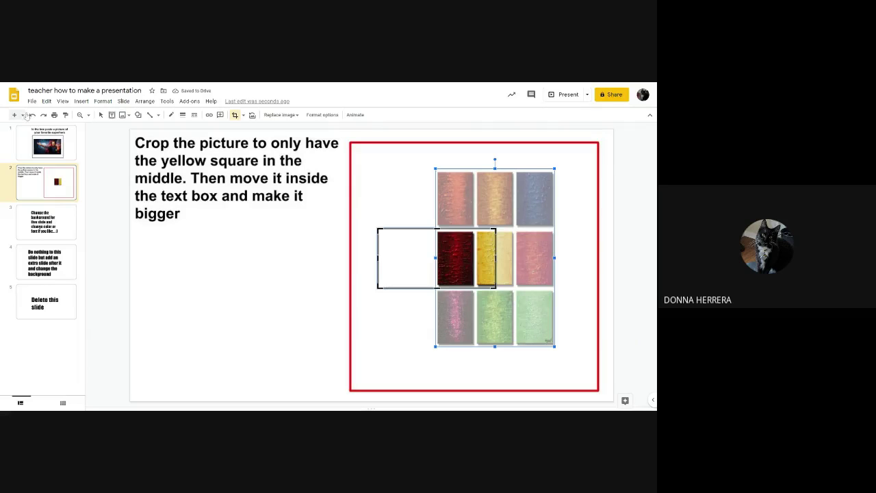
pyautogui.click(33, 115)
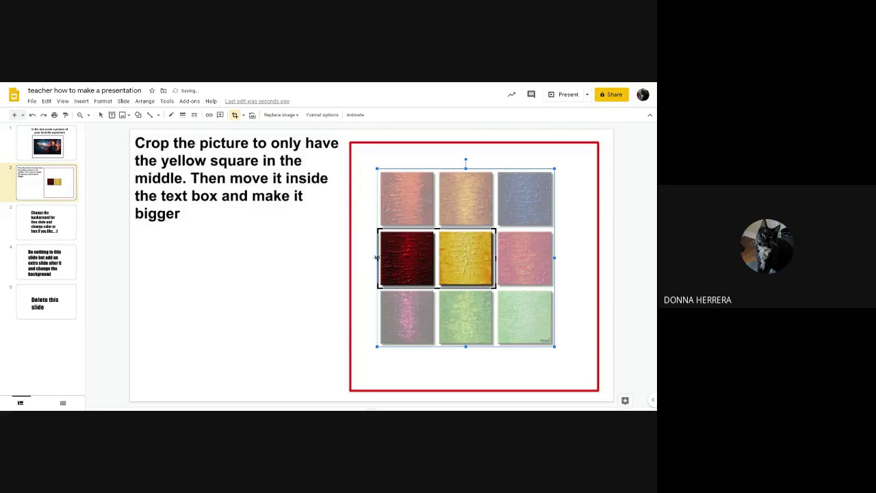
pyautogui.moveTo(376, 257); pyautogui.dragTo(436, 257)
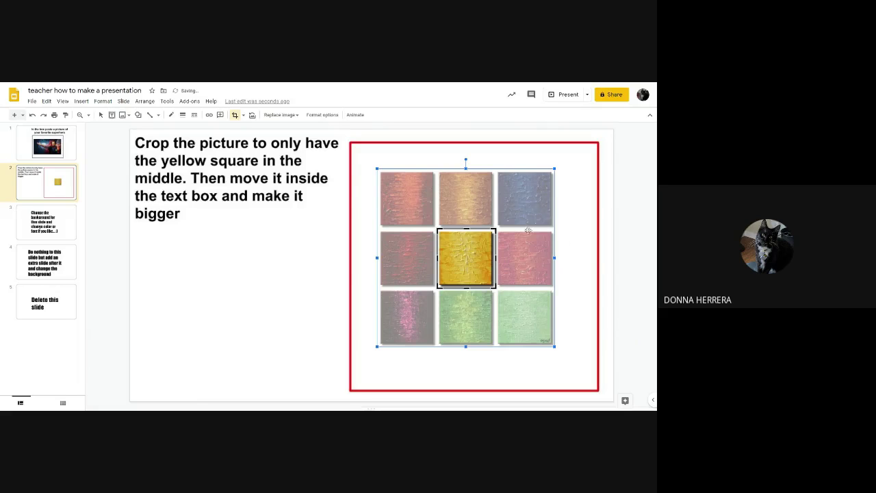
pyautogui.press('Return')
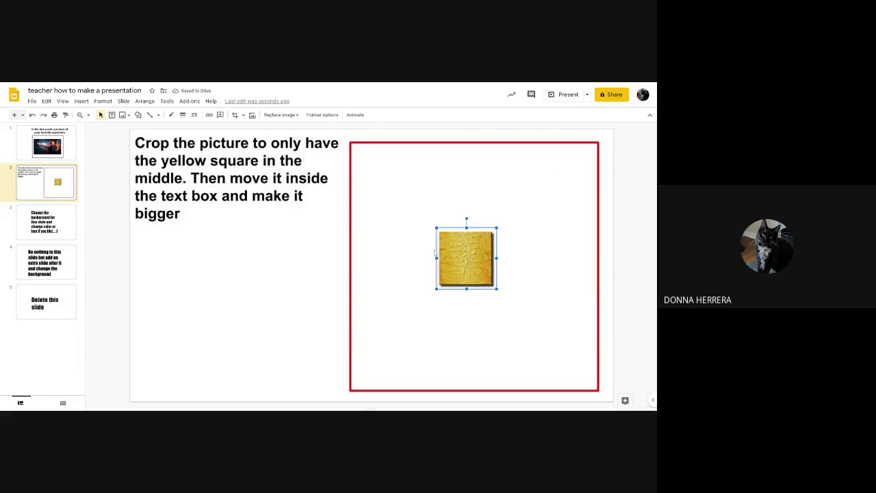
# - Move the yellow square to the red box's lower-left corner and enlarge it to nearly fill the box
pyautogui.moveTo(461, 261); pyautogui.dragTo(387, 352)
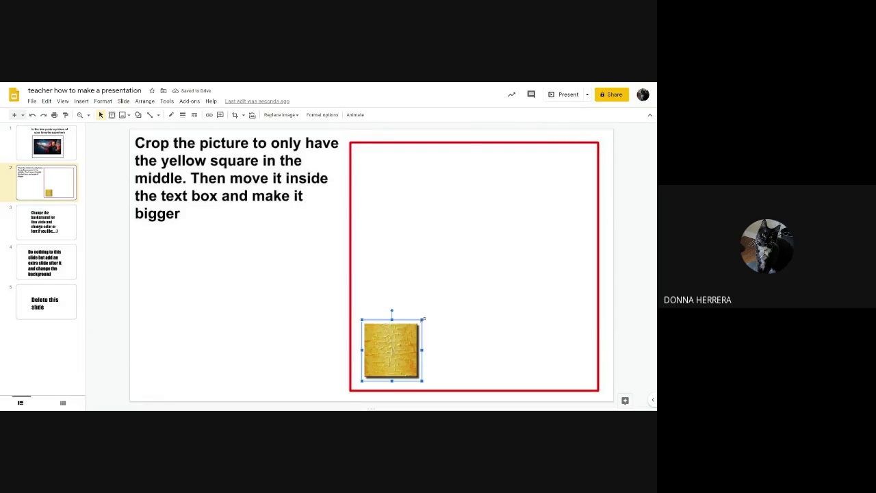
pyautogui.moveTo(422, 319); pyautogui.dragTo(583, 219)
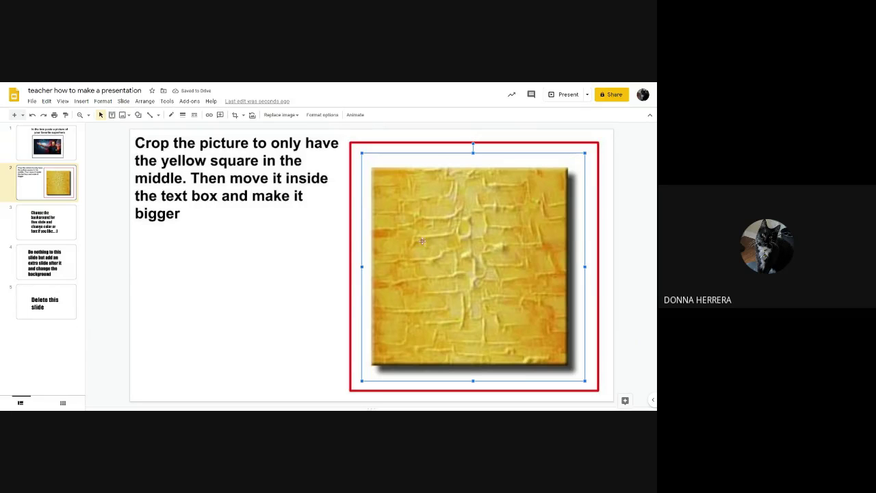
pyautogui.click(270, 280)
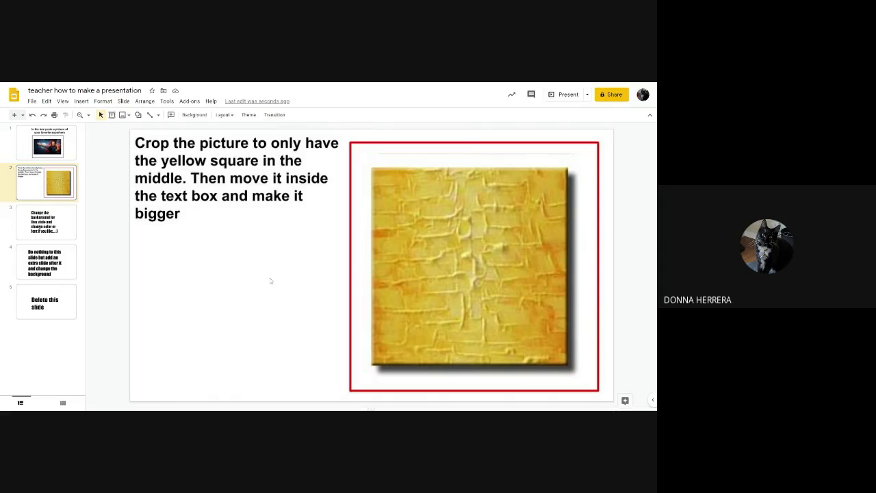
# - On slide 3, correct the instruction text from "color or font" to "color of font"
pyautogui.click(64, 214)
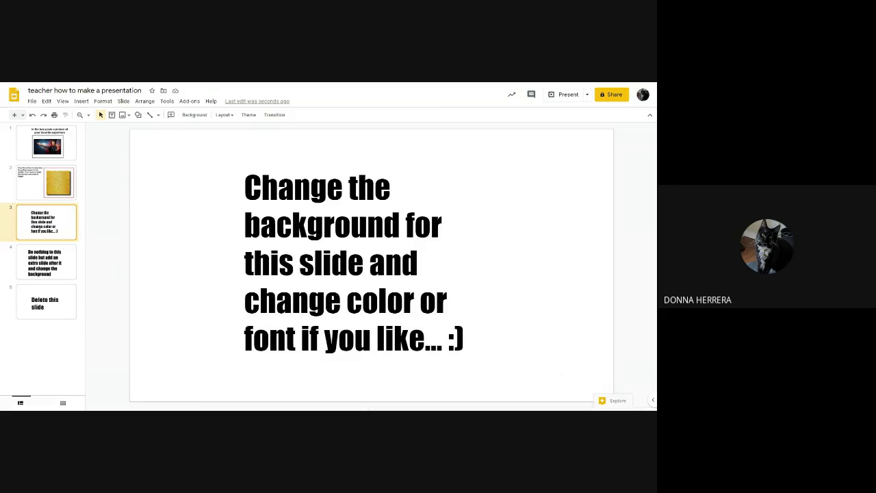
pyautogui.click(446, 301)
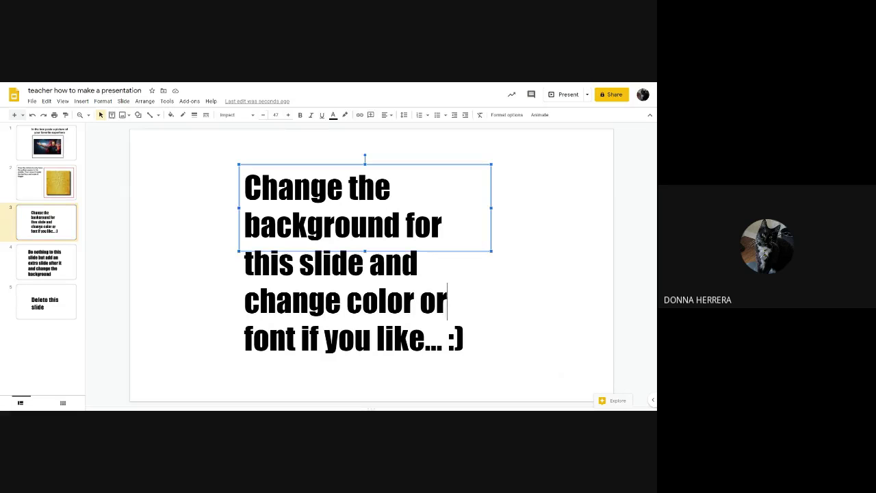
pyautogui.press('BackSpace')
pyautogui.write('f')
pyautogui.click(409, 339)
pyautogui.click(527, 318)
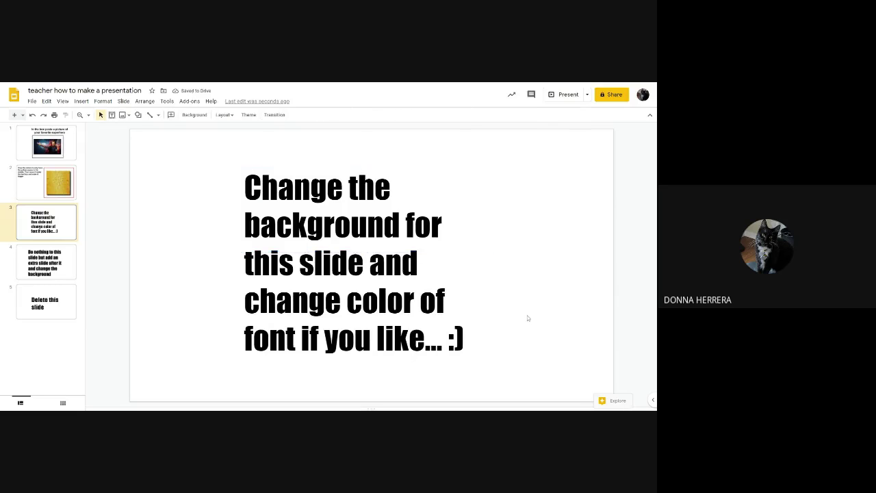
# - Search Google Images for "forest" and set the dark woodland picture with a red leaf-strewn path as slide 3's background
pyautogui.click(292, 225)
pyautogui.click(193, 163)
pyautogui.click(196, 115)
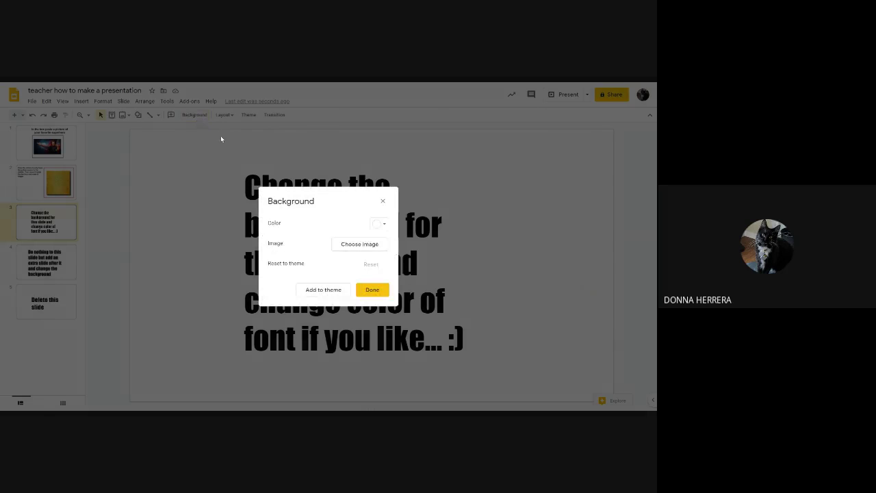
pyautogui.click(369, 245)
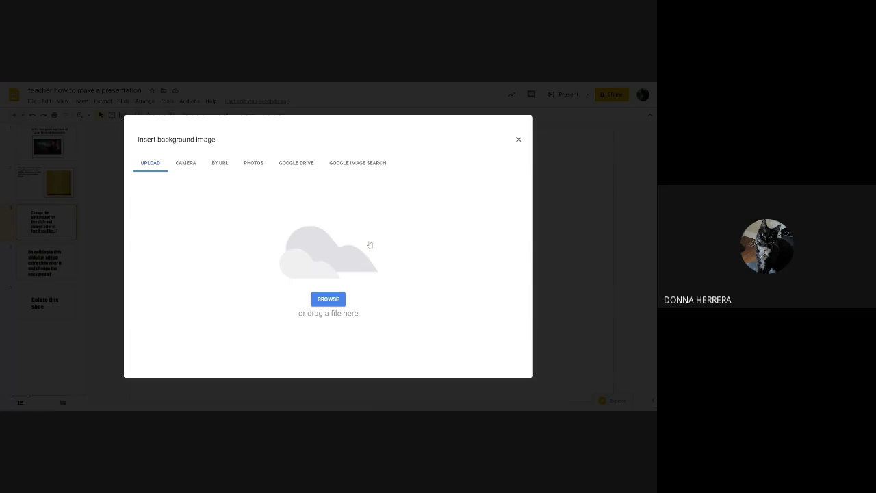
pyautogui.click(339, 164)
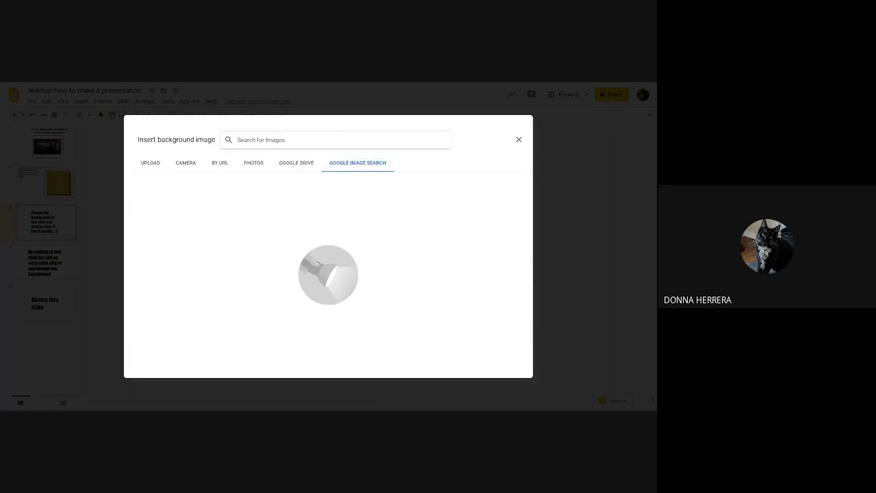
pyautogui.write('fo')
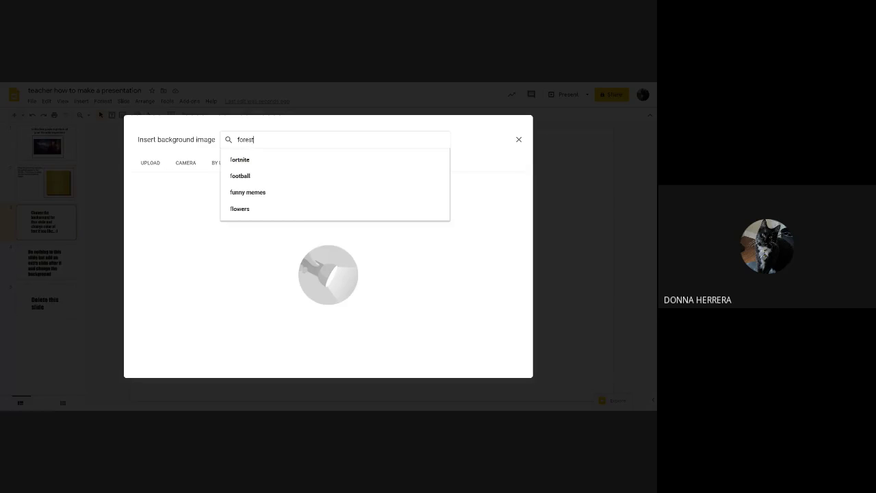
pyautogui.write('rest')
pyautogui.press('Return')
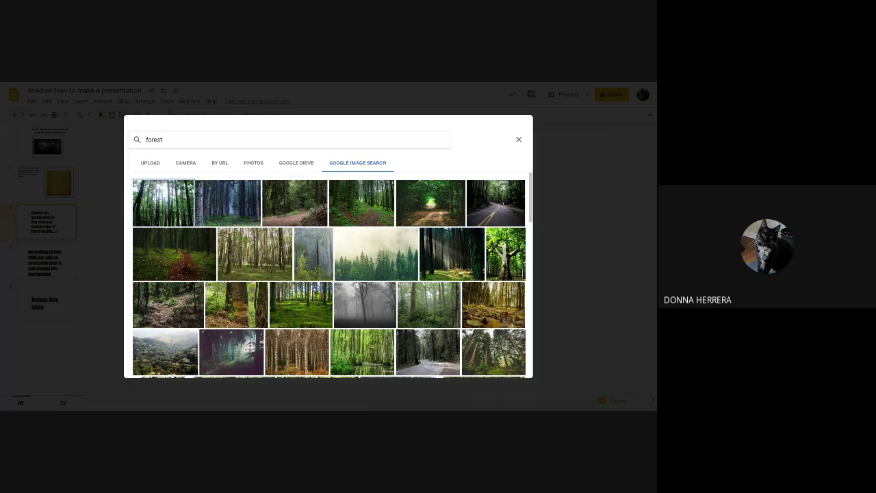
pyautogui.click(183, 252)
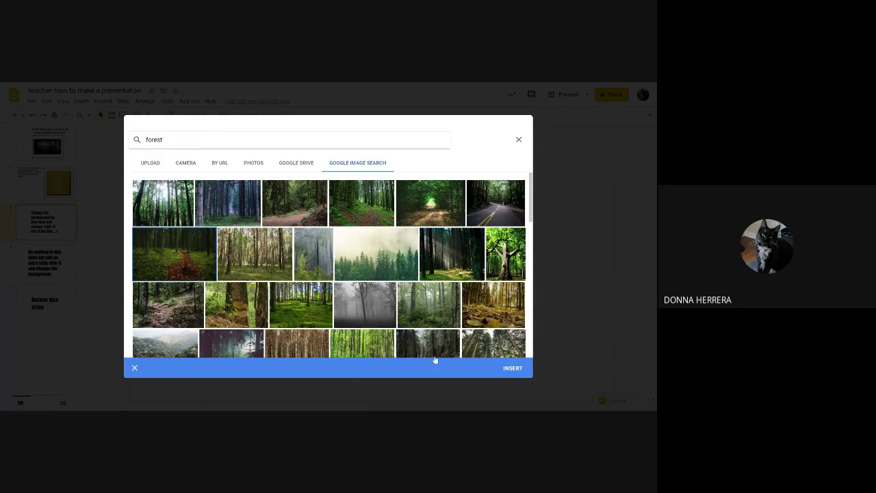
pyautogui.click(506, 368)
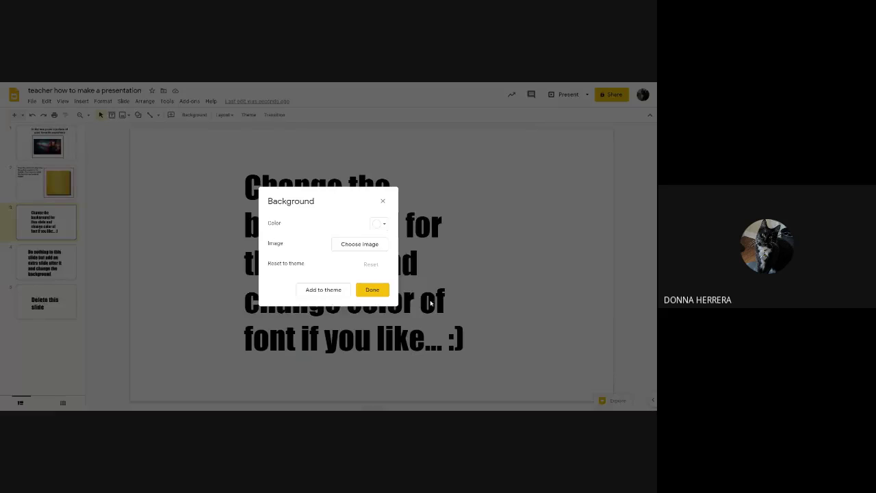
pyautogui.click(369, 291)
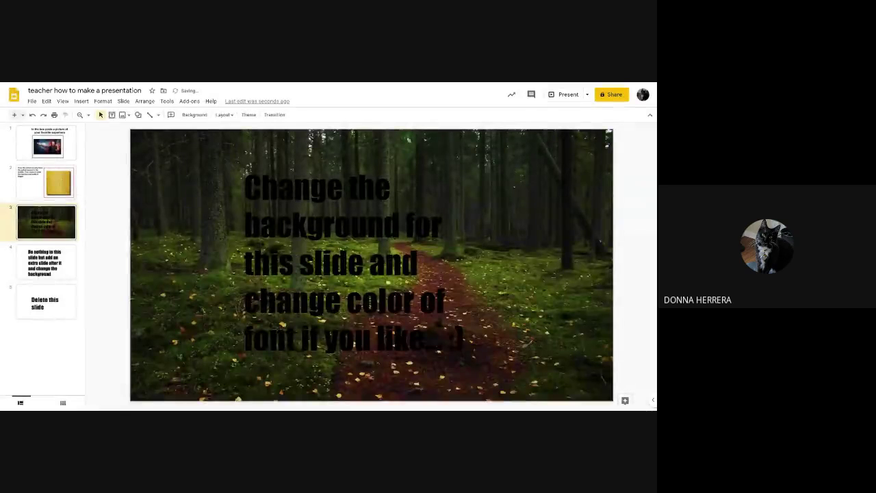
# - Change the color of all the instruction text on slide 3 to white
pyautogui.click(362, 293)
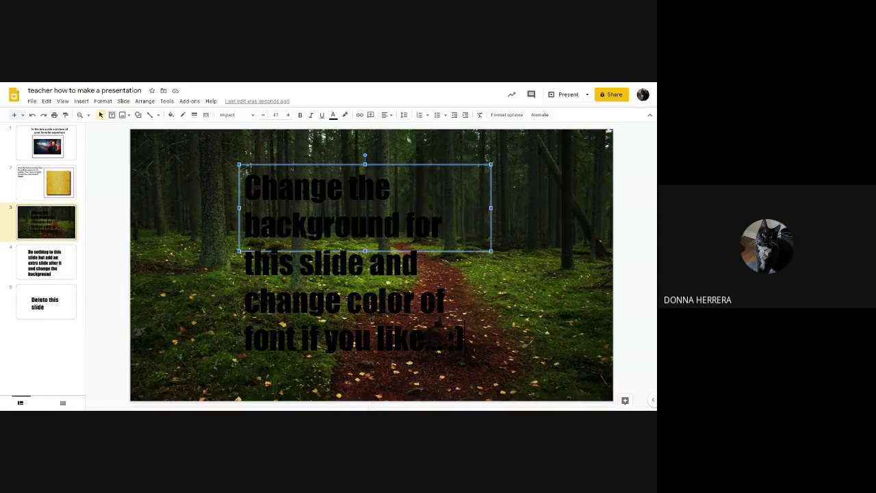
pyautogui.moveTo(464, 339); pyautogui.dragTo(245, 189)
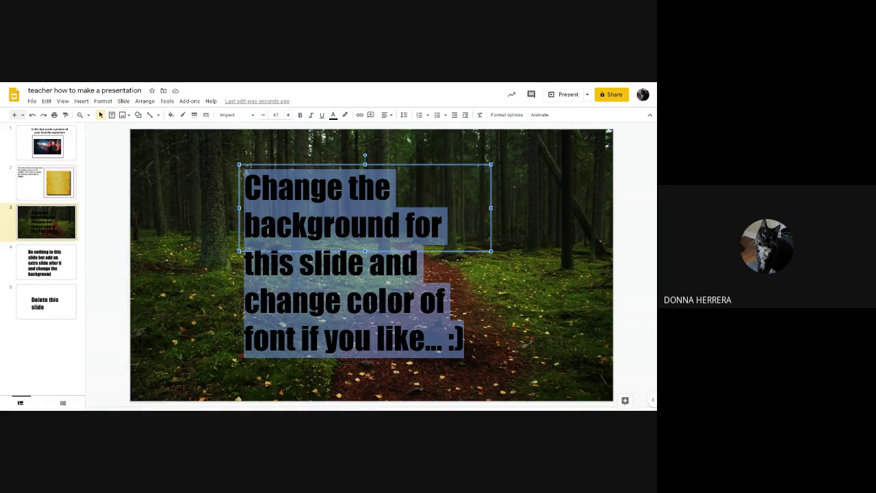
pyautogui.click(332, 116)
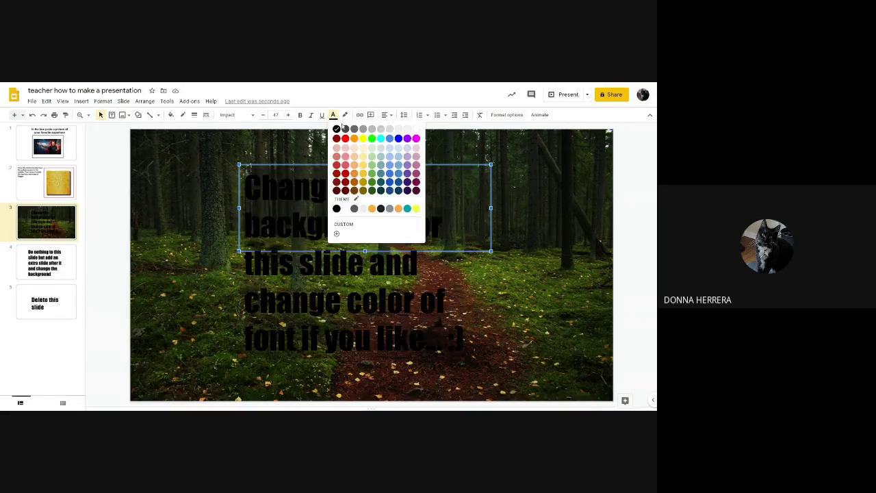
pyautogui.click(418, 129)
pyautogui.click(490, 327)
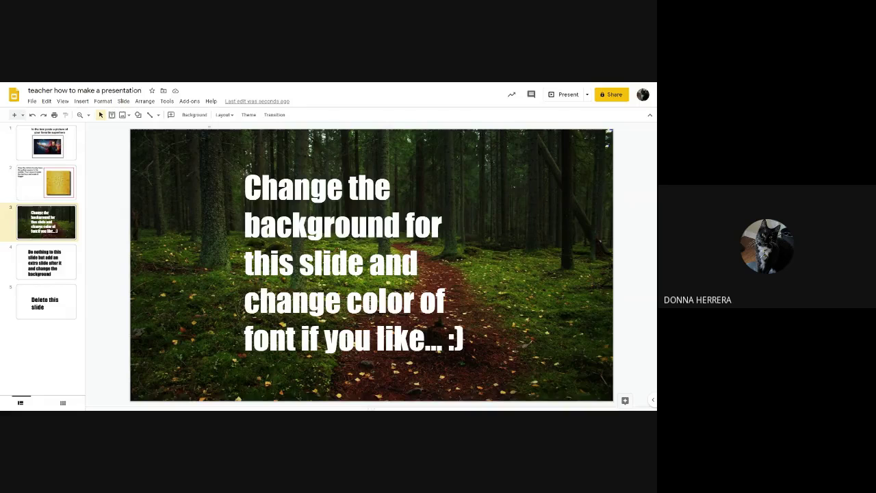
# - Replace slide 3's background image with a solid light yellow color
pyautogui.click(194, 115)
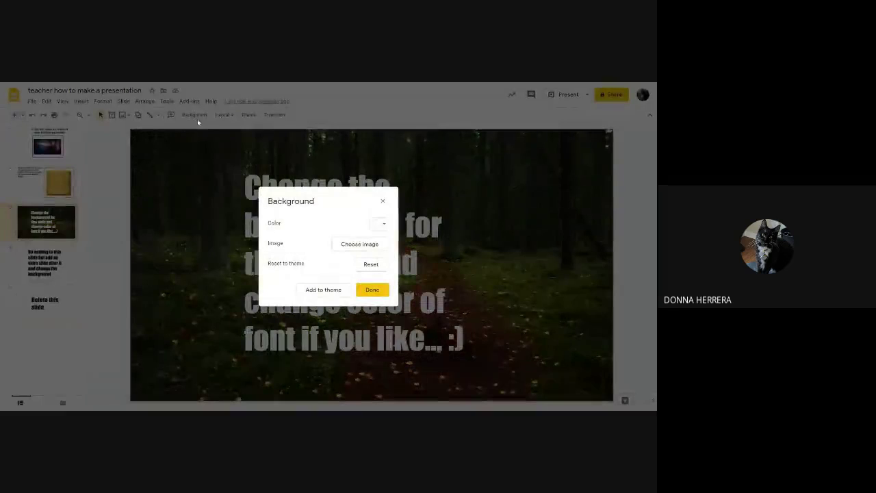
pyautogui.click(378, 225)
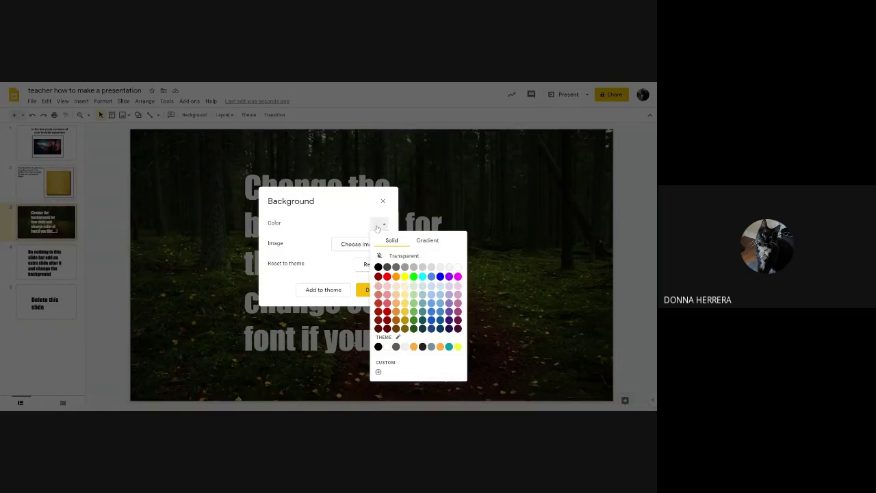
pyautogui.click(407, 295)
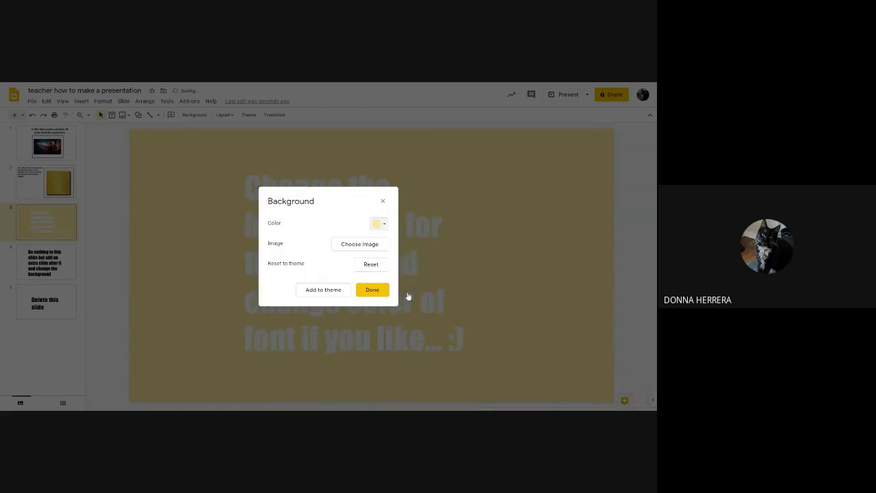
pyautogui.click(378, 224)
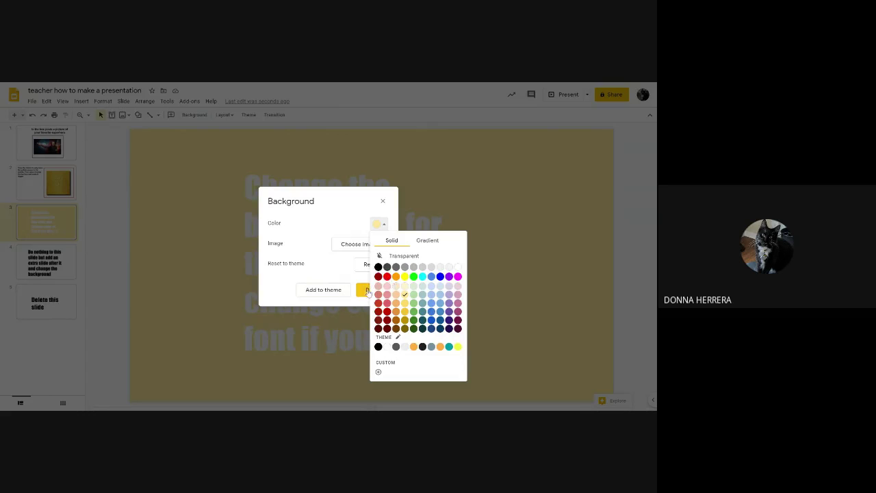
pyautogui.click(313, 200)
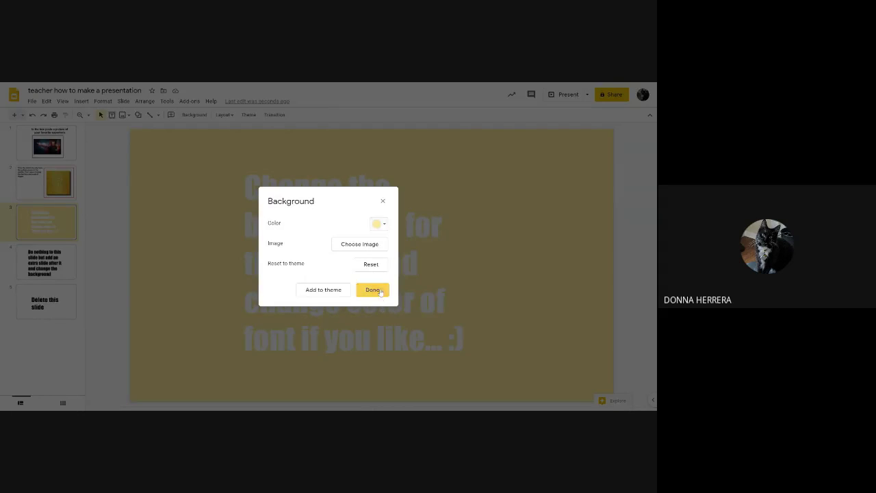
pyautogui.click(379, 293)
# - Change slide 3's background to a light yellow gradient
pyautogui.click(194, 114)
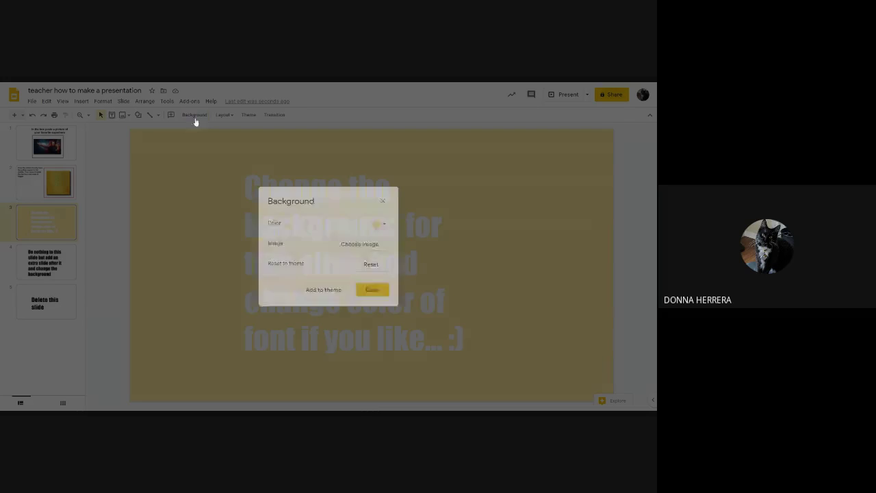
pyautogui.click(380, 225)
pyautogui.click(444, 241)
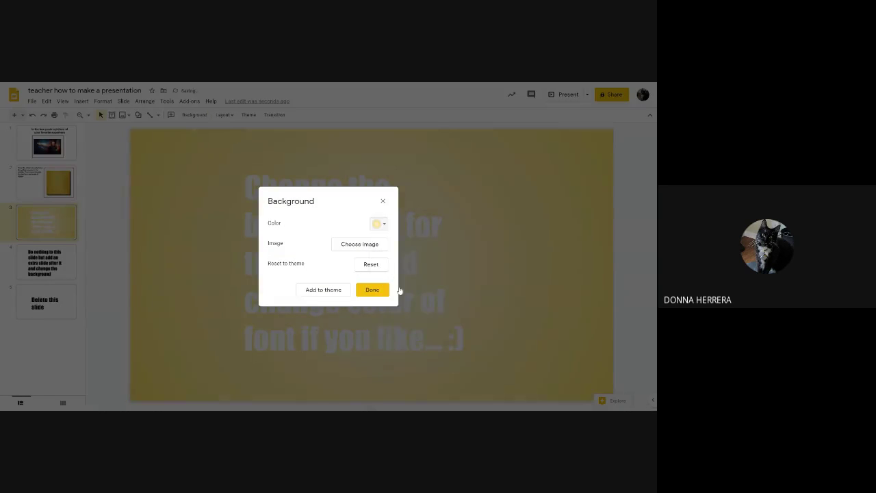
pyautogui.click(399, 295)
pyautogui.click(376, 295)
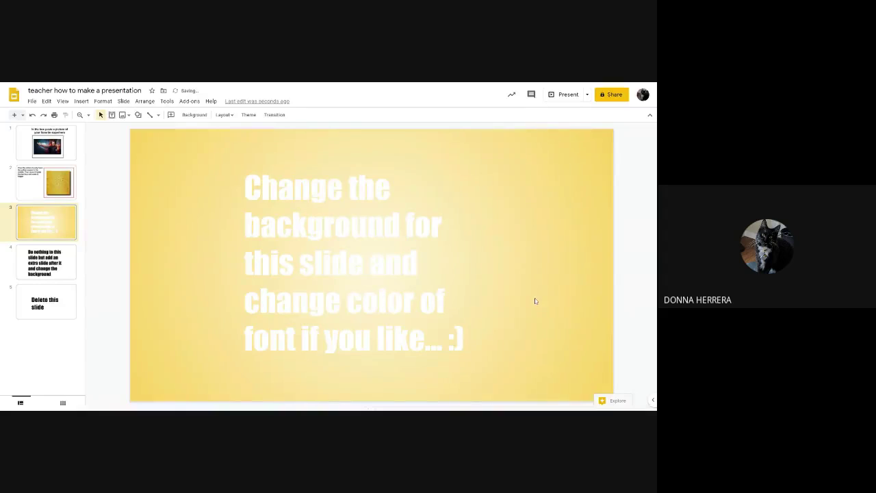
# - Change slide 3's background to a light purple gradient
pyautogui.click(194, 114)
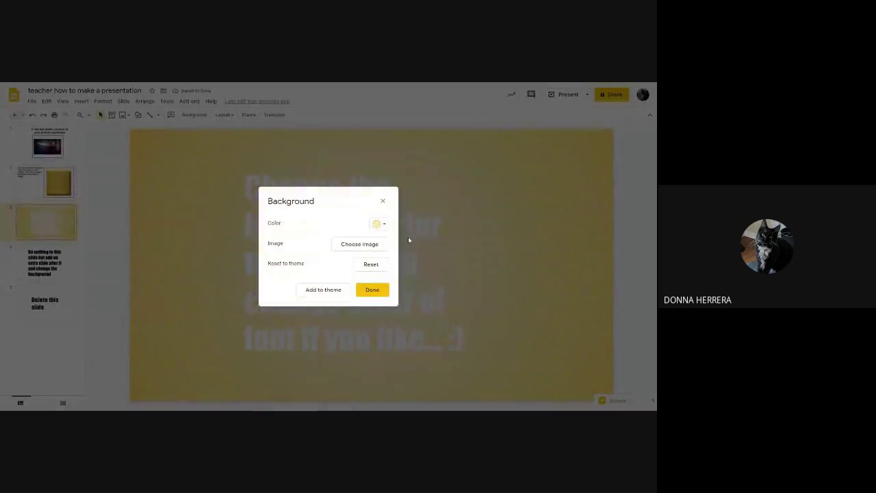
pyautogui.click(376, 224)
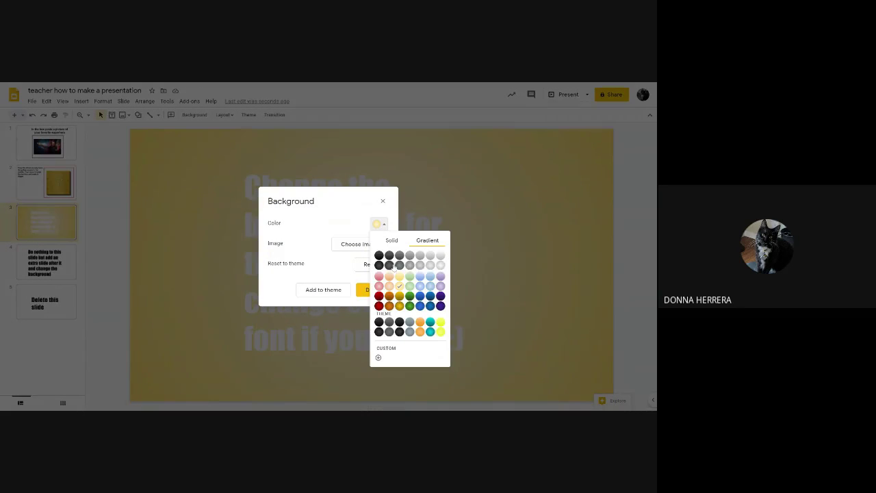
pyautogui.click(441, 286)
pyautogui.click(369, 290)
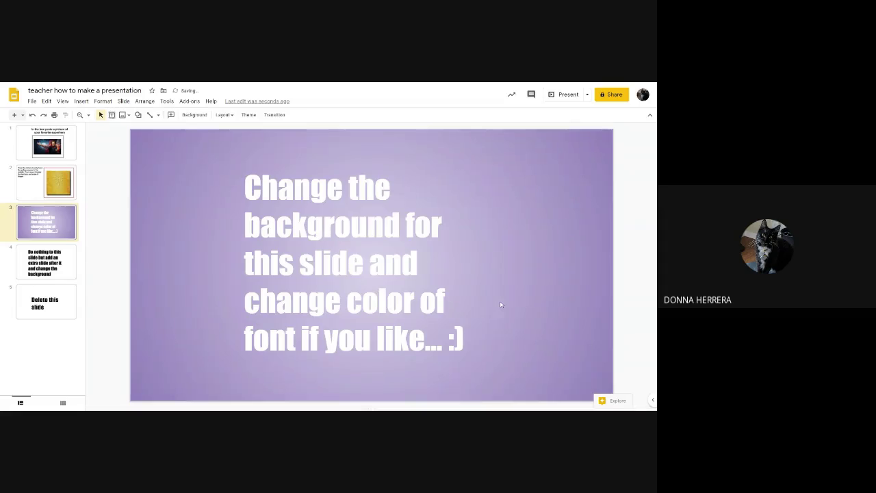
pyautogui.click(195, 115)
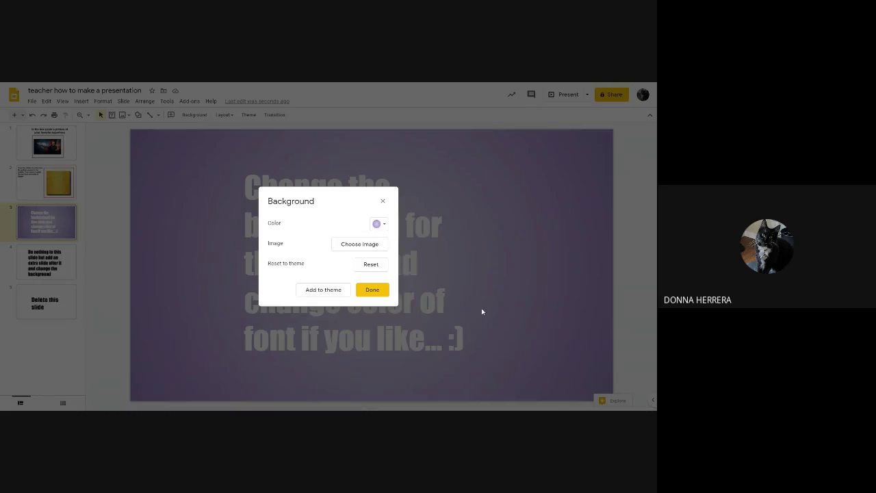
pyautogui.click(372, 290)
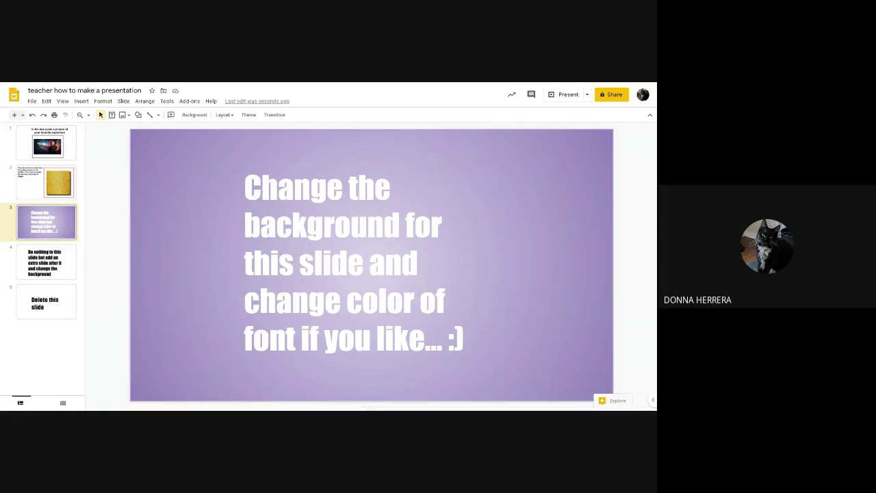
pyautogui.click(385, 263)
pyautogui.moveTo(365, 251); pyautogui.dragTo(364, 365)
pyautogui.click(464, 338)
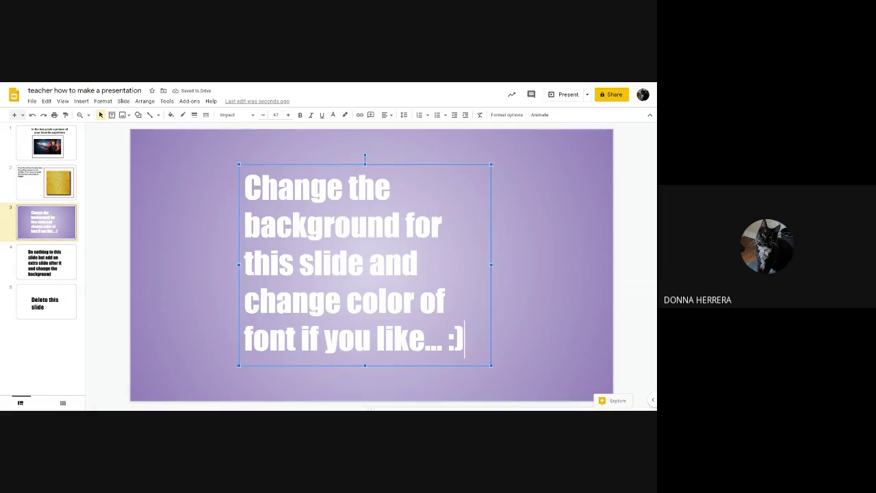
pyautogui.moveTo(464, 338); pyautogui.dragTo(245, 186)
pyautogui.click(238, 184)
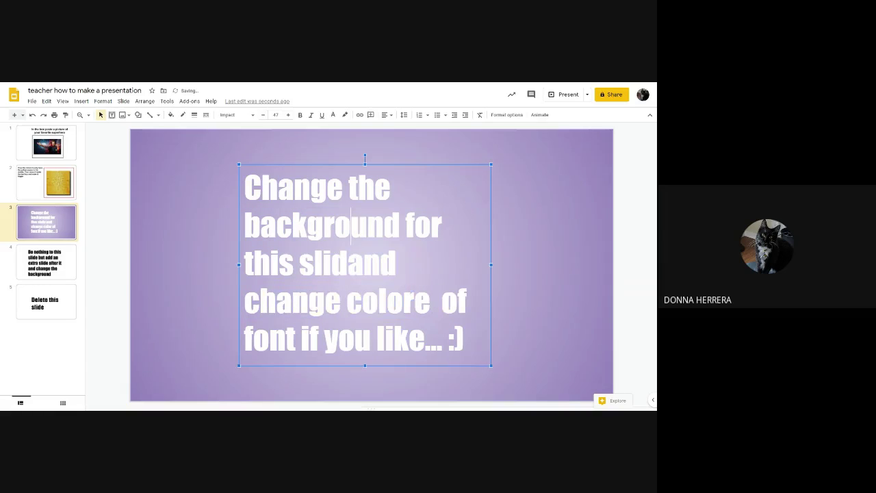
pyautogui.click(409, 338)
pyautogui.hotkey('ctrl', 'z')
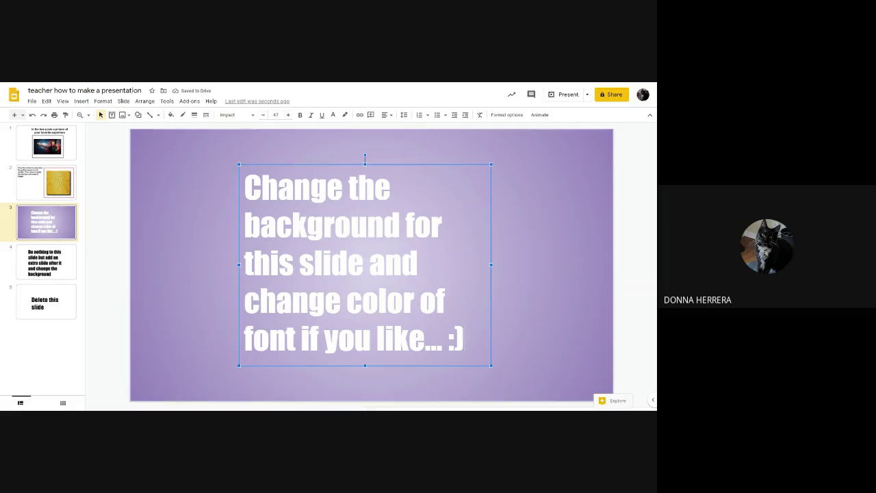
# - Change the font of all the instruction text on slide 3 to Oswald
pyautogui.hotkey('shift', 'Left')
pyautogui.hotkey('shift', 'Left')
pyautogui.hotkey('shift', 'Left')
pyautogui.hotkey('shift', 'Left')
pyautogui.hotkey('shift', 'Left')
pyautogui.hotkey('shift', 'Left')
pyautogui.hotkey('shift', 'Left')
pyautogui.hotkey('shift', 'Left')
pyautogui.hotkey('shift', 'Left')
pyautogui.hotkey('shift', 'Left')
pyautogui.hotkey('shift', 'Left')
pyautogui.hotkey('shift', 'Left')
pyautogui.hotkey('shift', 'Left')
pyautogui.hotkey('shift', 'Left')
pyautogui.hotkey('shift', 'Left')
pyautogui.hotkey('shift', 'Left')
pyautogui.hotkey('shift', 'Left')
pyautogui.hotkey('shift', 'Left')
pyautogui.hotkey('shift', 'Left')
pyautogui.hotkey('shift', 'Left')
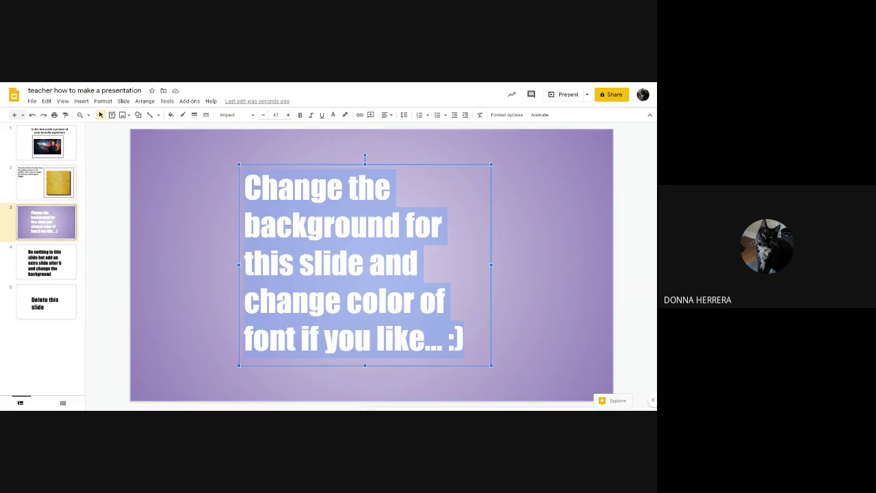
pyautogui.click(235, 115)
pyautogui.click(255, 174)
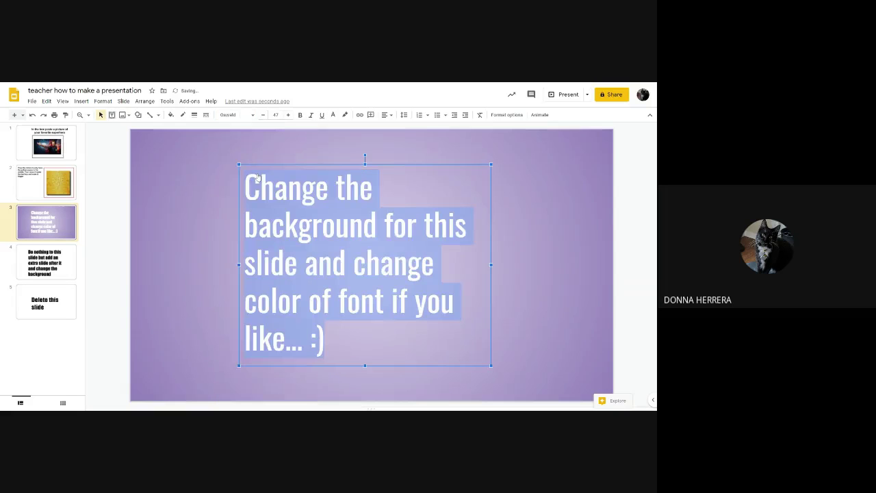
# - Increase the font size of slide 3's instruction text to 50
pyautogui.click(237, 115)
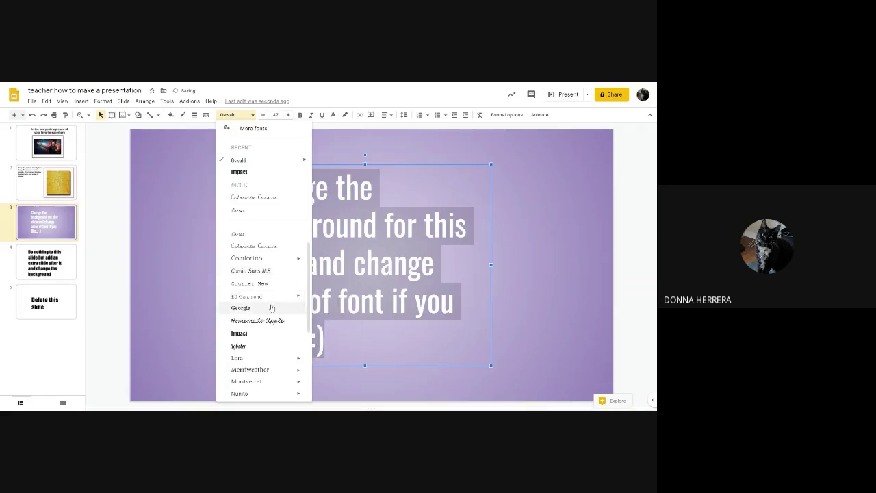
pyautogui.moveTo(264, 247)
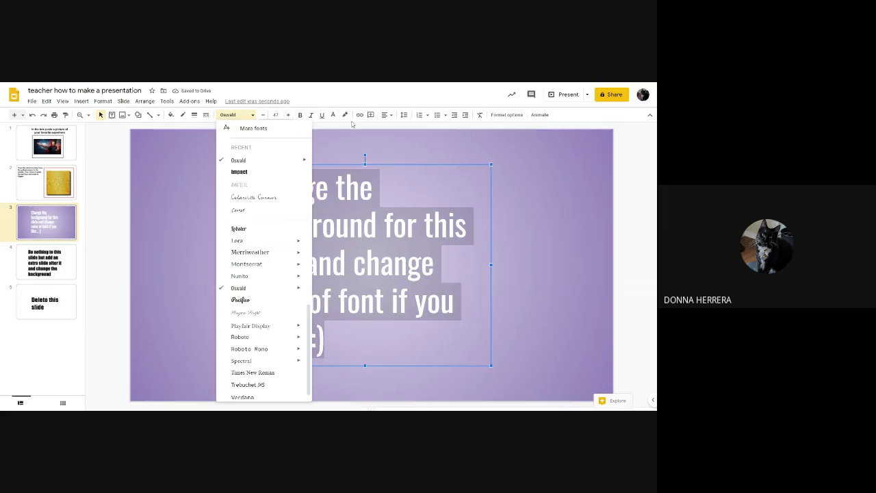
pyautogui.click(287, 114)
pyautogui.click(287, 114)
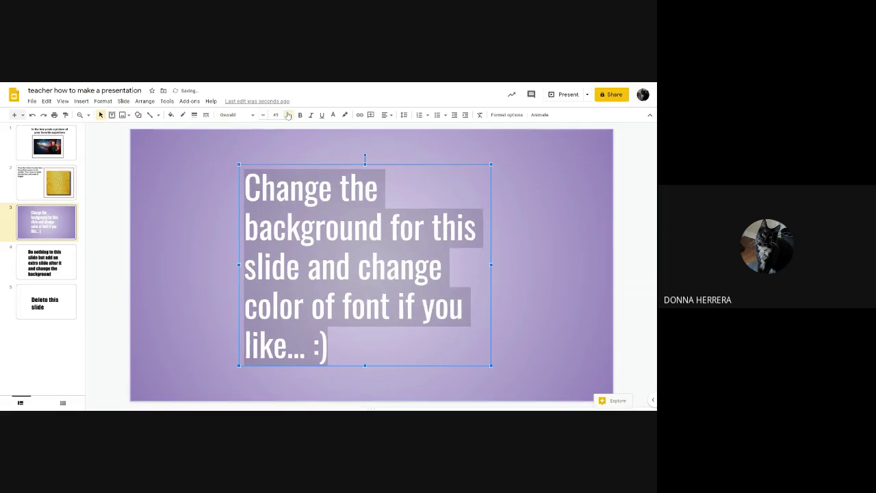
pyautogui.click(287, 115)
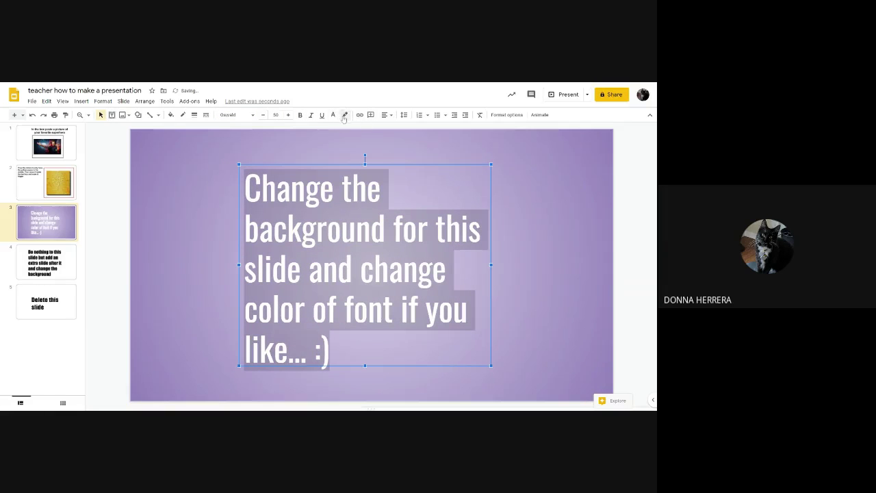
# - Apply a bright purple highlight to all the instruction text on slide 3
pyautogui.click(344, 115)
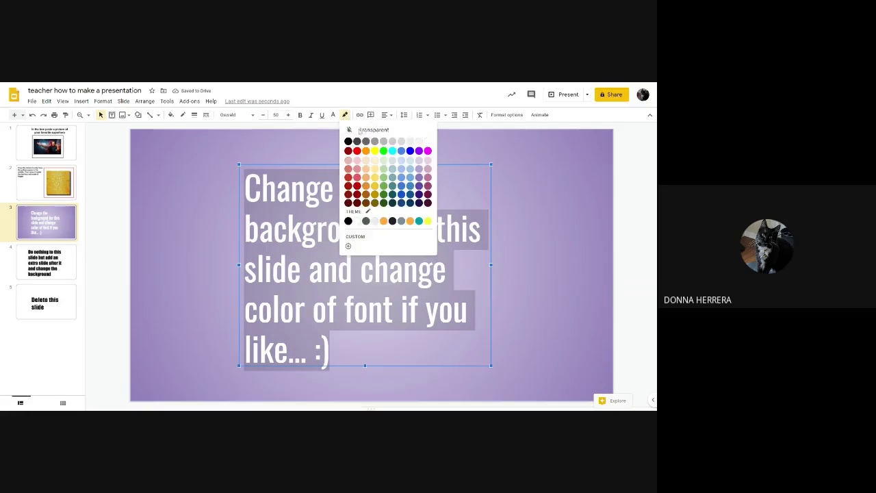
pyautogui.click(419, 151)
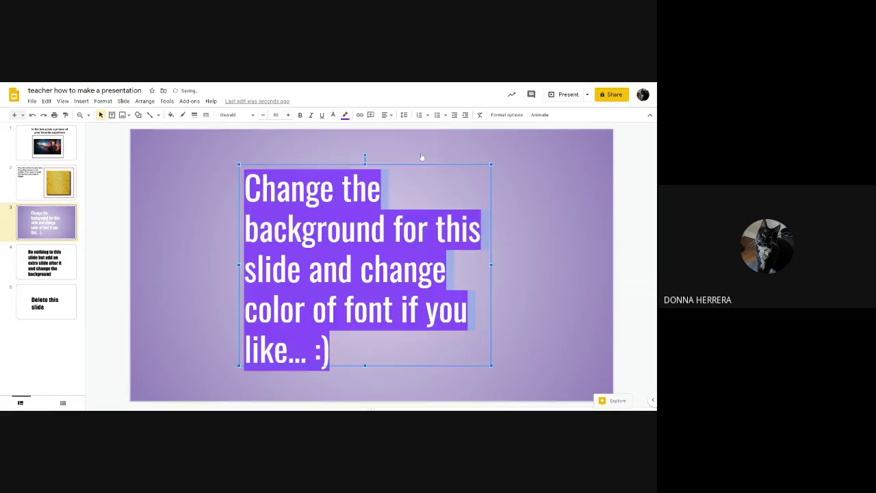
pyautogui.click(508, 191)
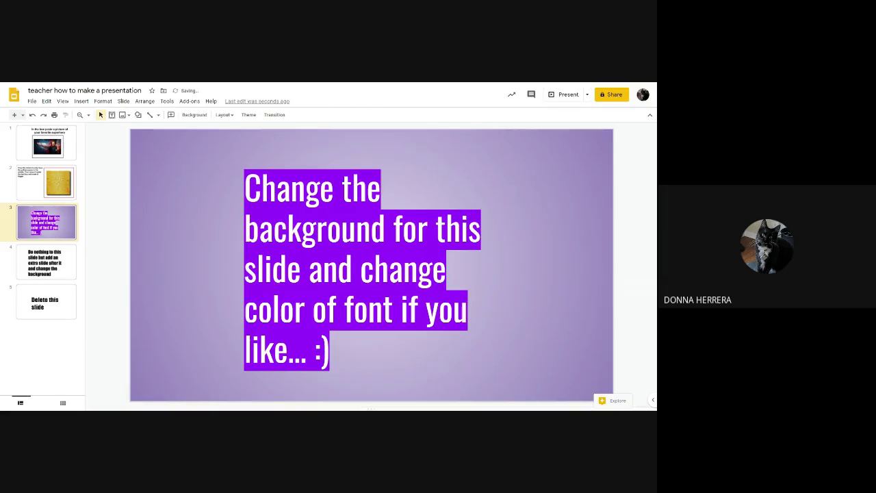
# - Change the text color of all the instruction text on slide 3 to bright purple
pyautogui.click(329, 350)
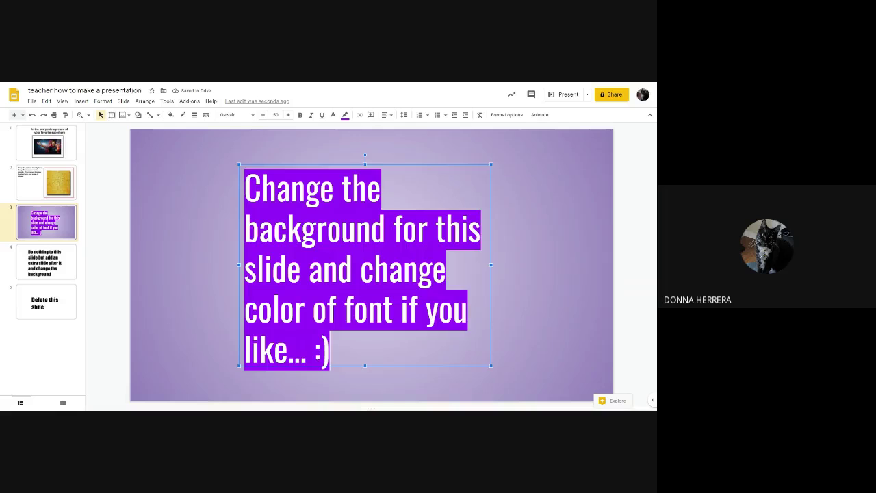
pyautogui.hotkey('ctrl', 'a')
pyautogui.click(345, 115)
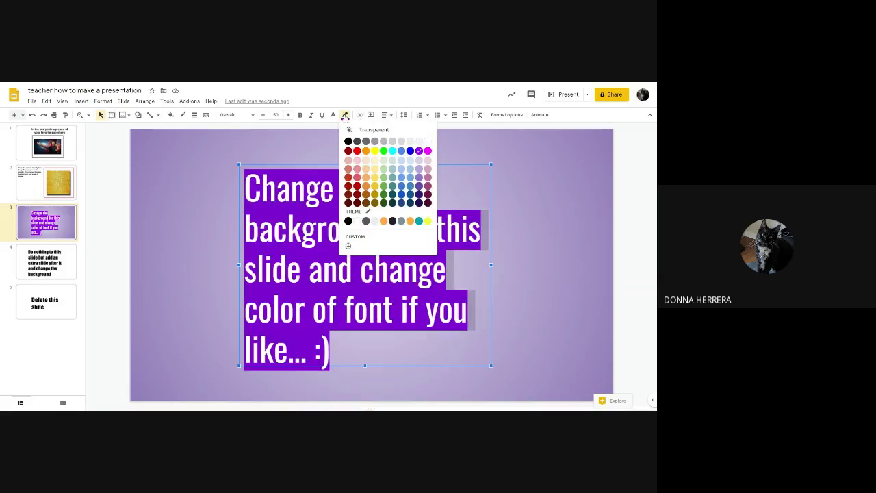
pyautogui.click(333, 115)
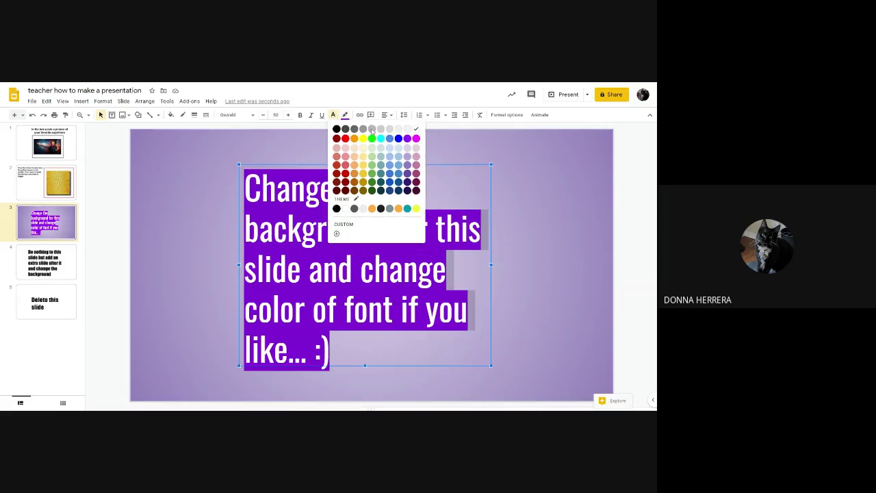
pyautogui.click(408, 139)
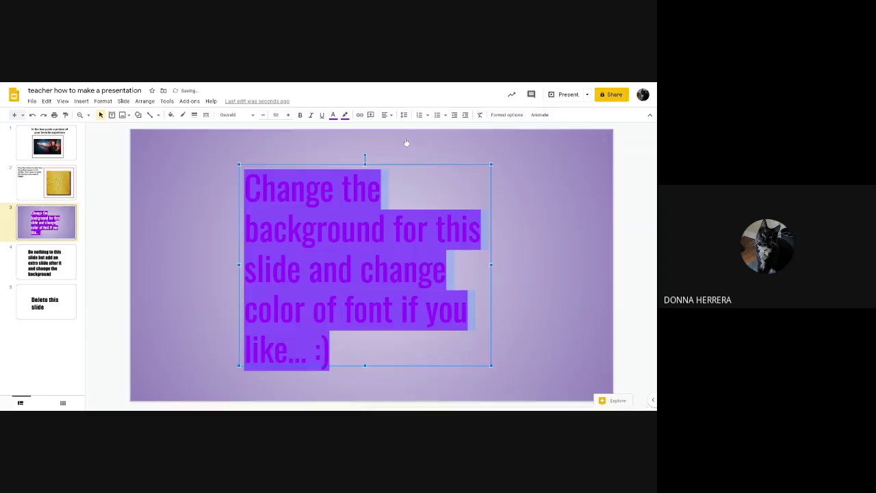
# - Remove the purple highlight from slide 3's instruction text by making it transparent
pyautogui.click(345, 115)
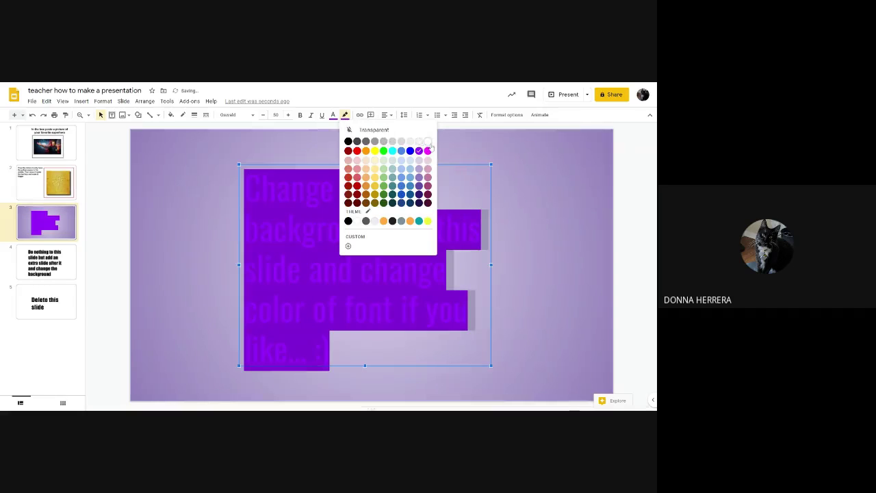
pyautogui.click(375, 131)
pyautogui.click(548, 304)
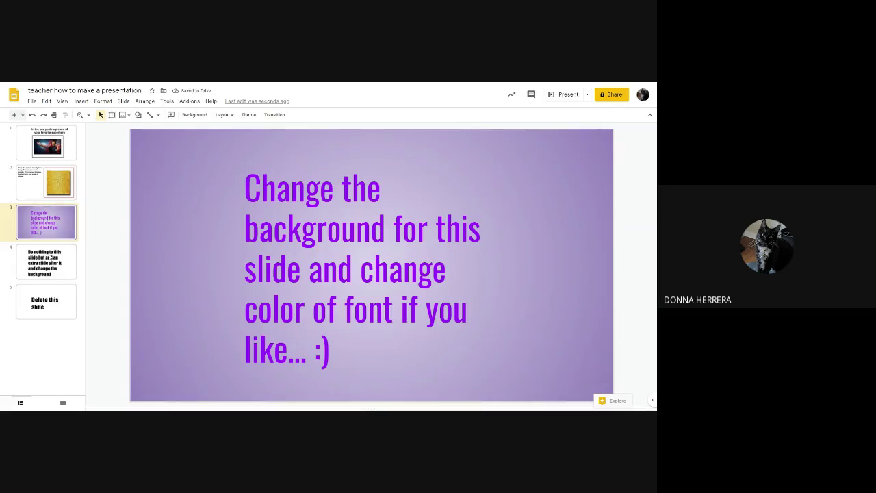
# - Insert a new slide between slide 4 and the "Delete this slide" slide
pyautogui.click(45, 265)
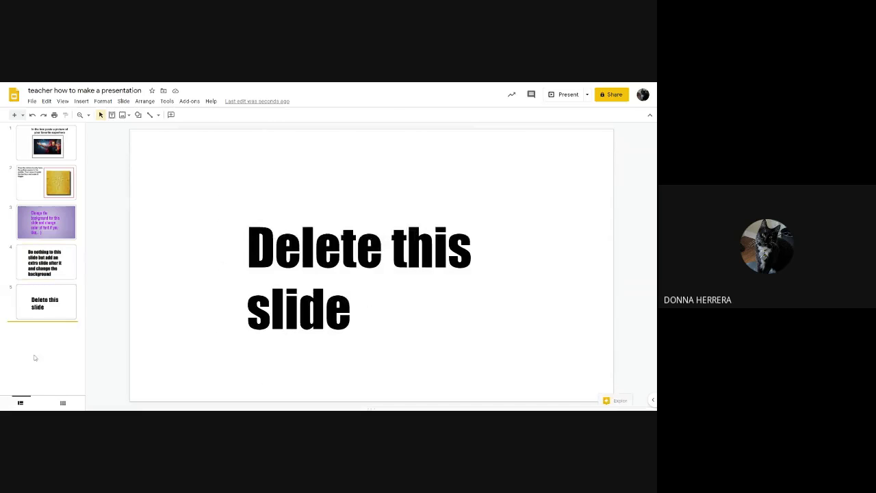
pyautogui.click(32, 282)
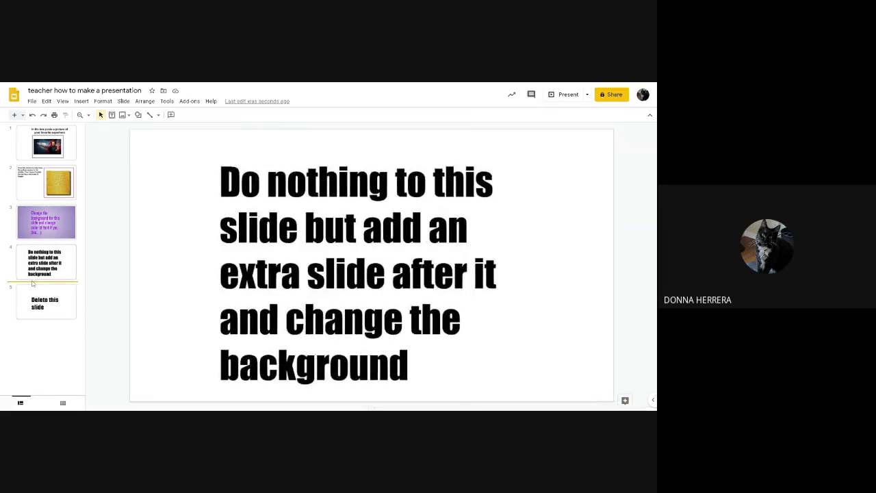
pyautogui.rightClick(33, 281)
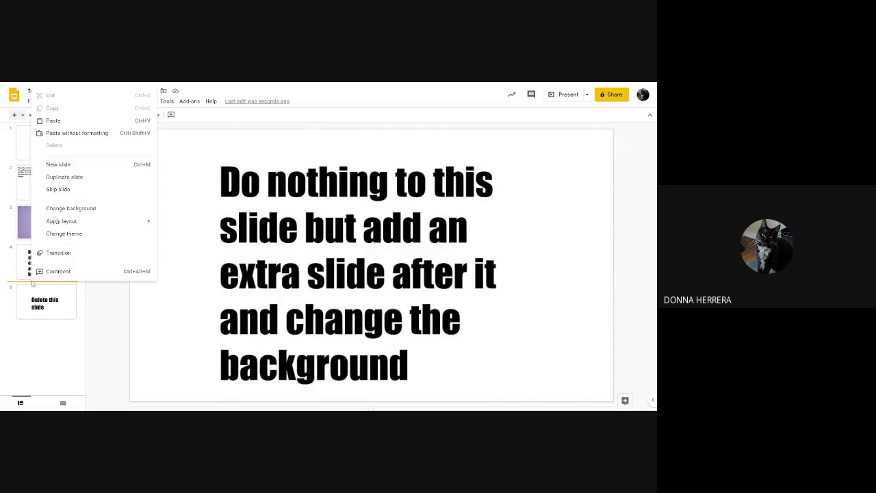
pyautogui.click(68, 167)
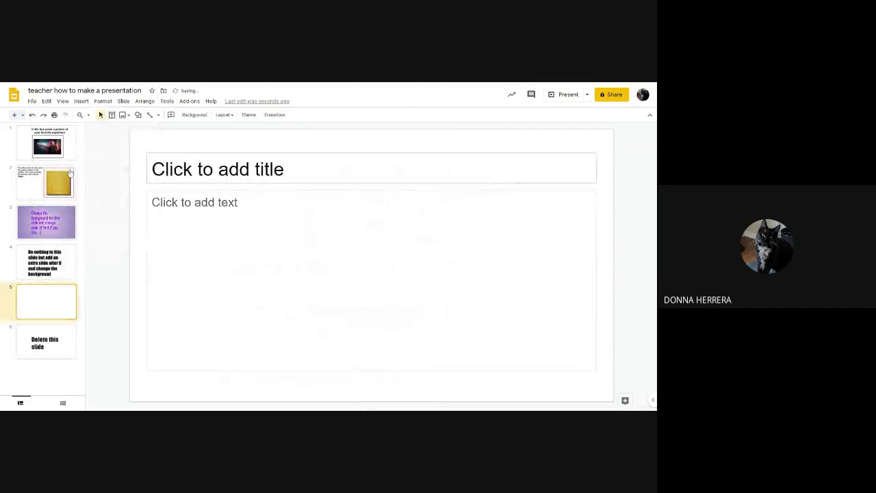
# - Delete both the title and body text placeholders on the new slide 5, and undo the deletion
pyautogui.click(256, 184)
pyautogui.click(612, 214)
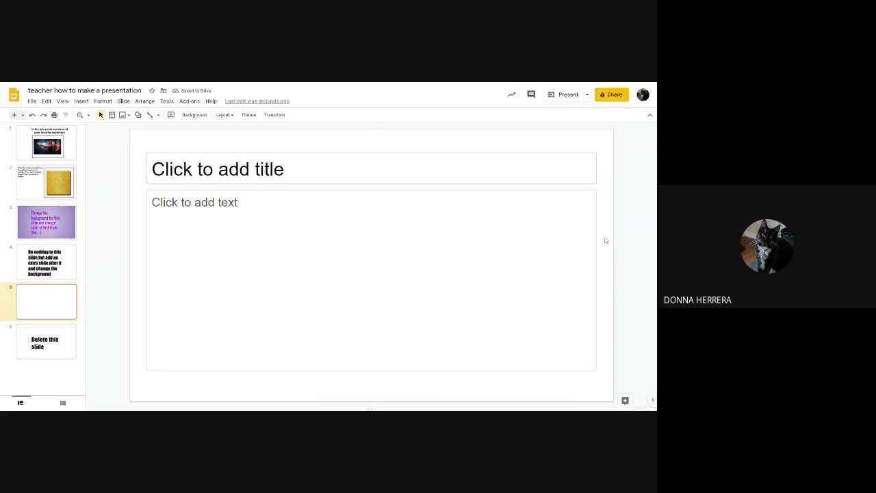
pyautogui.moveTo(605, 240); pyautogui.dragTo(428, 149)
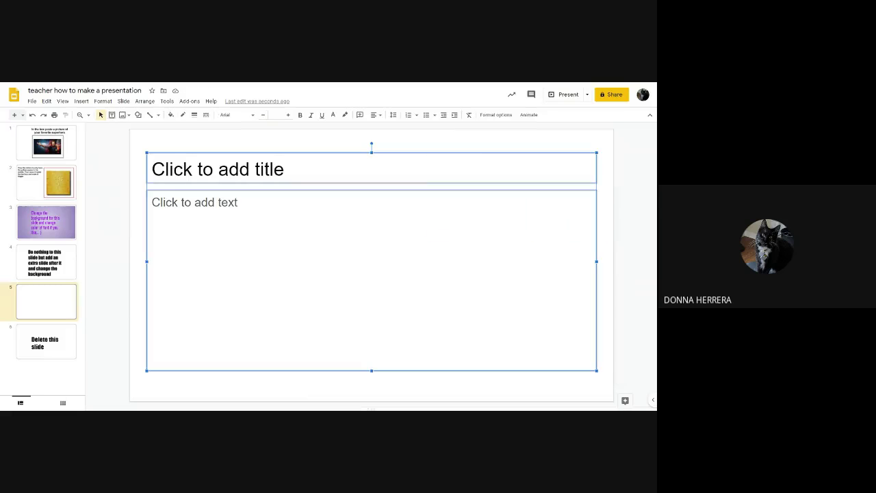
pyautogui.rightClick(427, 171)
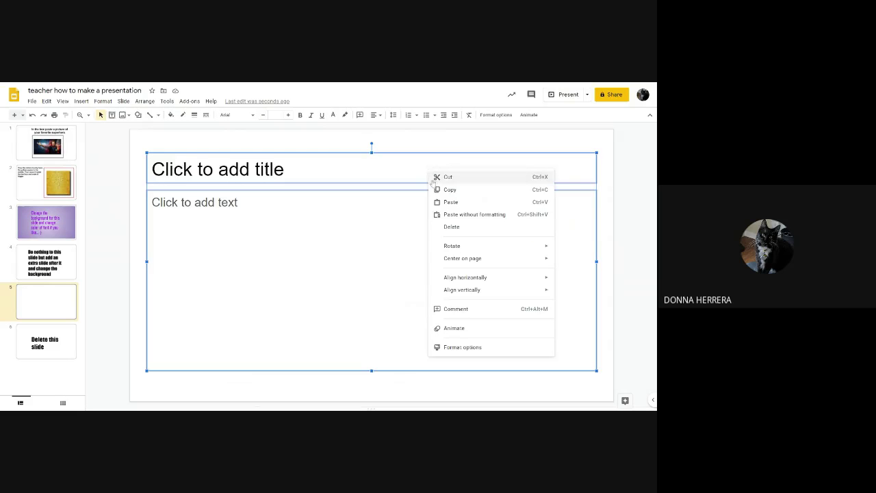
pyautogui.click(465, 228)
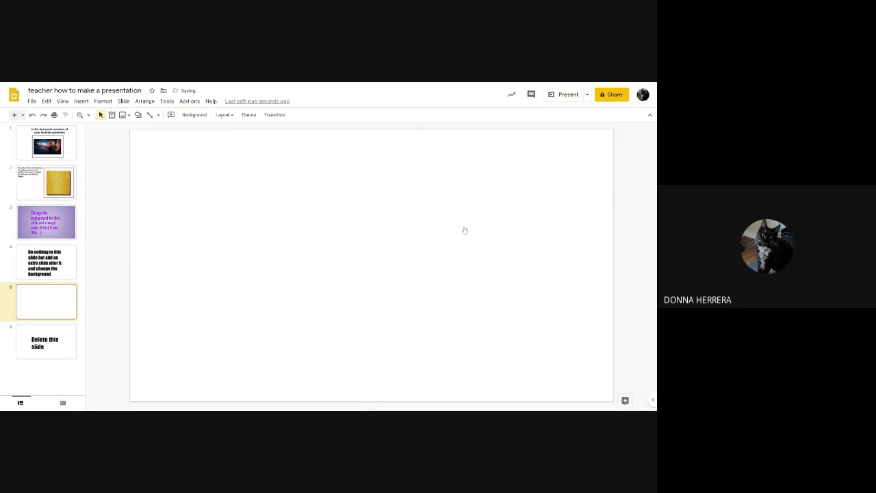
pyautogui.hotkey('ctrl', 'z')
pyautogui.click(604, 233)
pyautogui.click(474, 200)
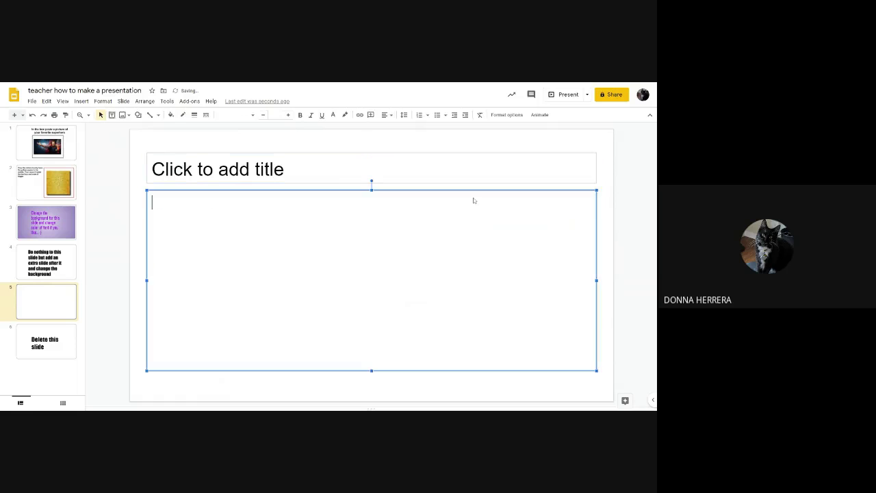
pyautogui.rightClick(472, 188)
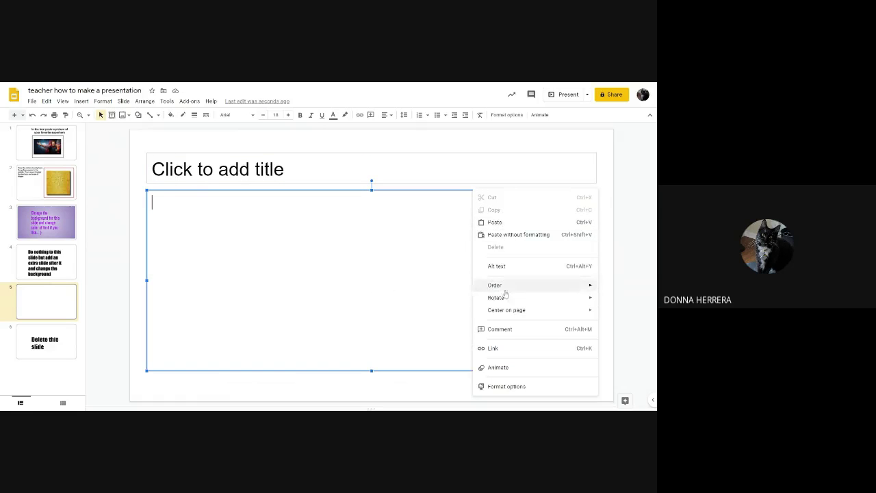
pyautogui.press('Escape')
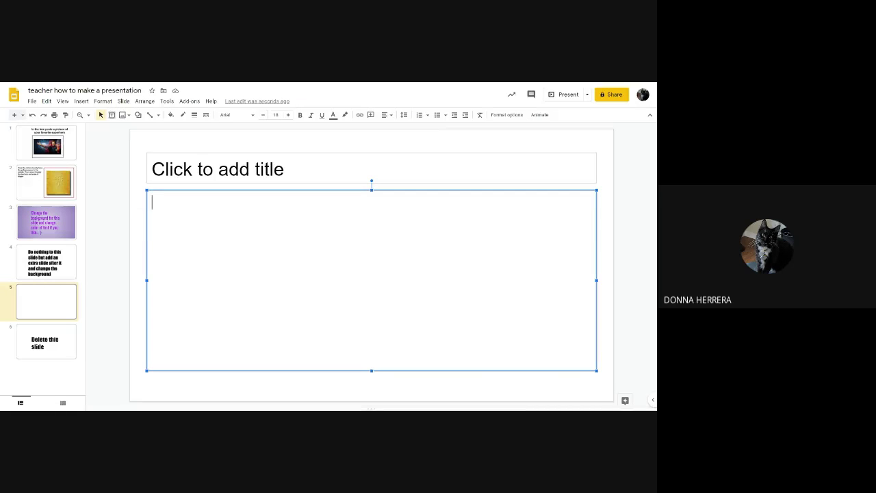
# - Delete the body text placeholder and the title placeholder from slide 5
pyautogui.click(203, 189)
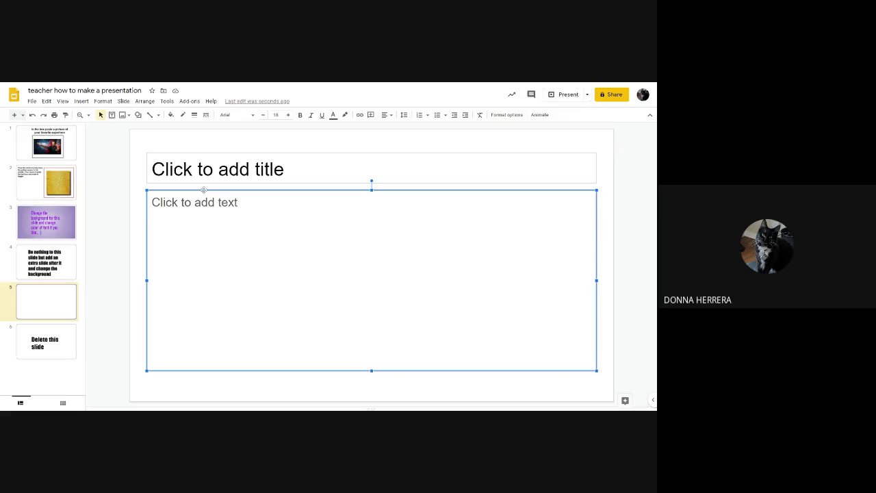
pyautogui.rightClick(231, 190)
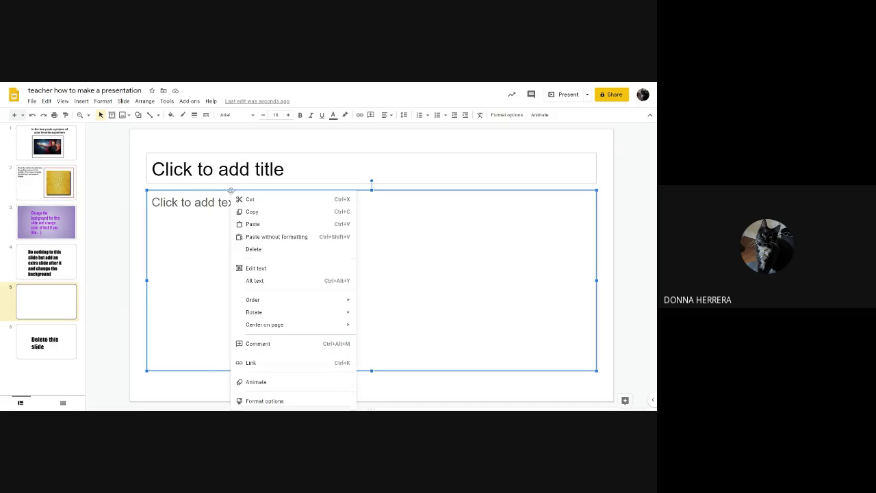
pyautogui.click(296, 252)
pyautogui.click(308, 154)
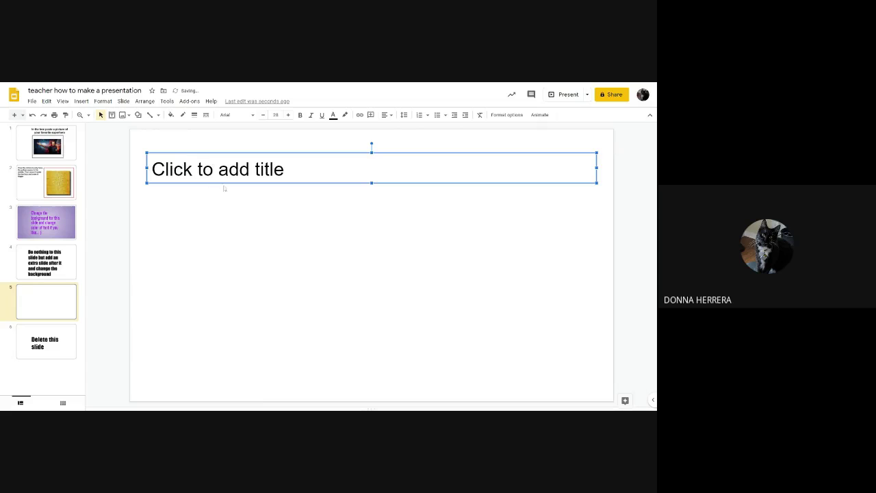
pyautogui.rightClick(277, 152)
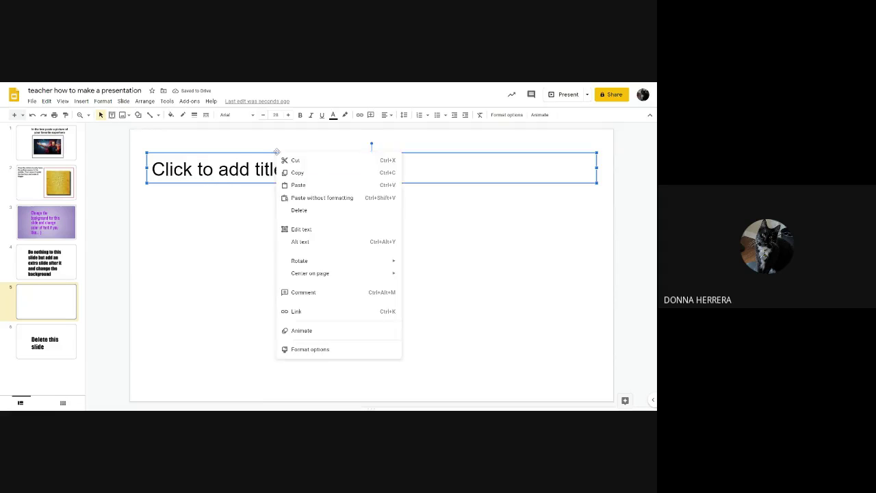
pyautogui.click(314, 210)
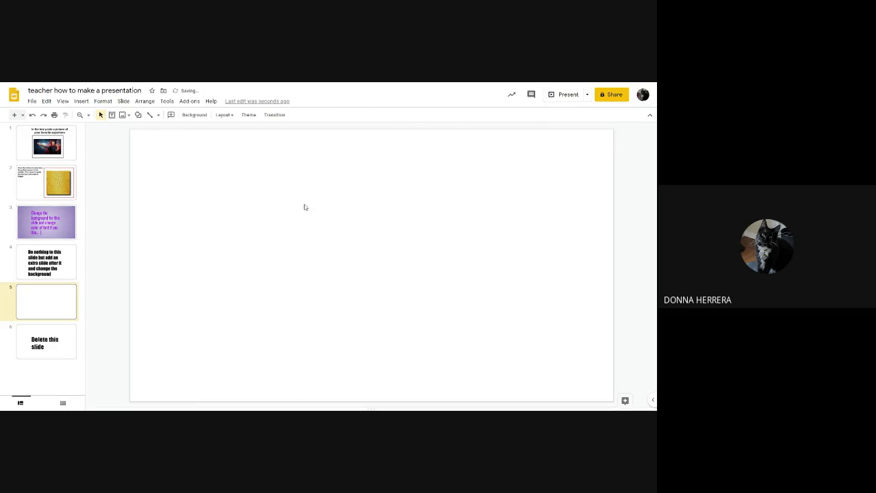
# - Paste the copied superhero picture onto slide 5, shrink it to about two-thirds size, and delete it
pyautogui.hotkey('ctrl', 'v')
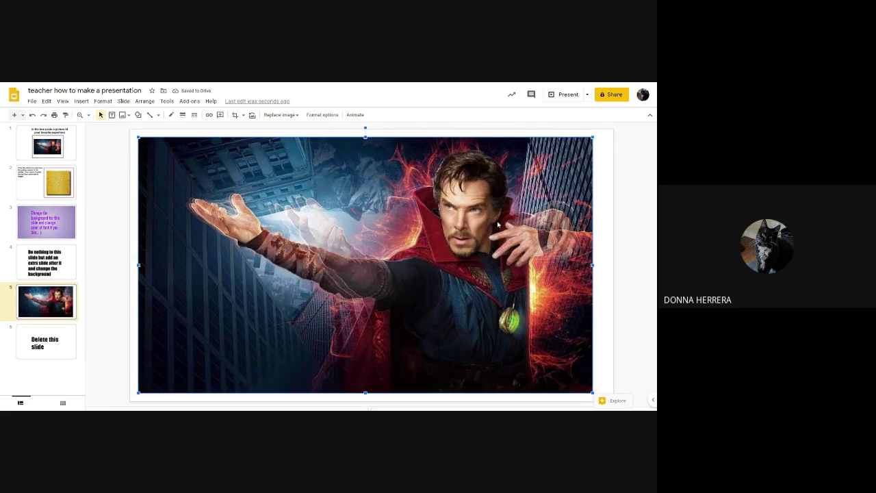
pyautogui.moveTo(592, 137); pyautogui.dragTo(439, 223)
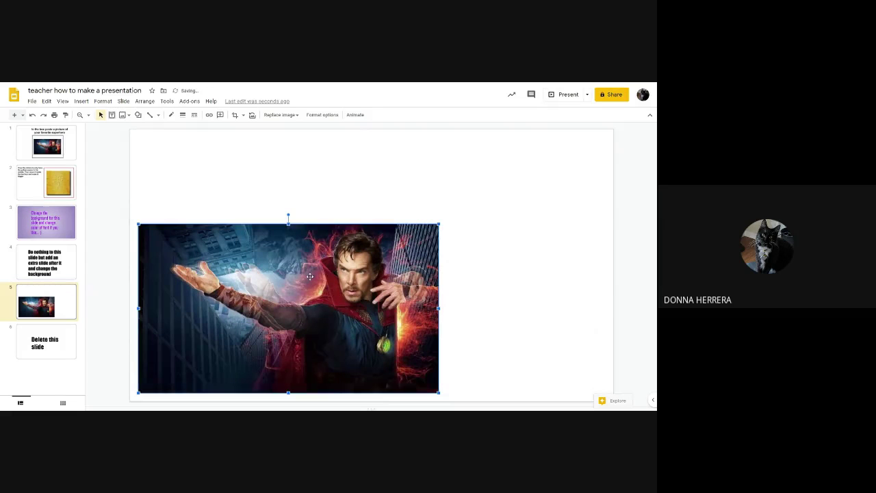
pyautogui.press('Delete')
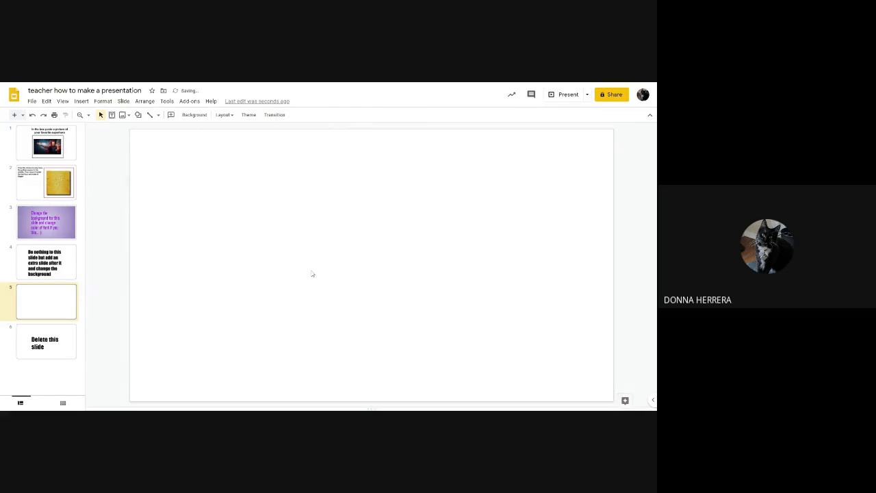
# - Undo the picture edits and the title placeholder's deletion on slide 5
pyautogui.hotkey('ctrl', 'z')
pyautogui.hotkey('ctrl', 'z')
pyautogui.hotkey('ctrl', 'z')
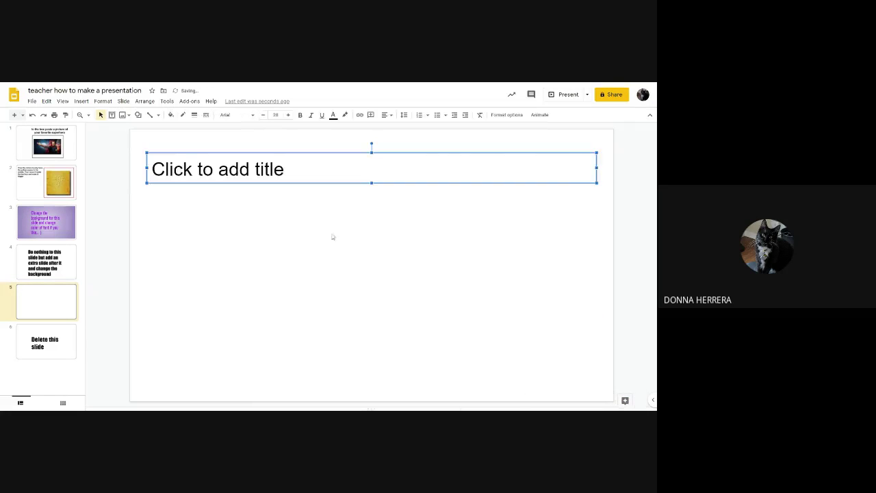
# - Delete the empty title placeholder from slide 5, leaving the slide blank
pyautogui.click(332, 236)
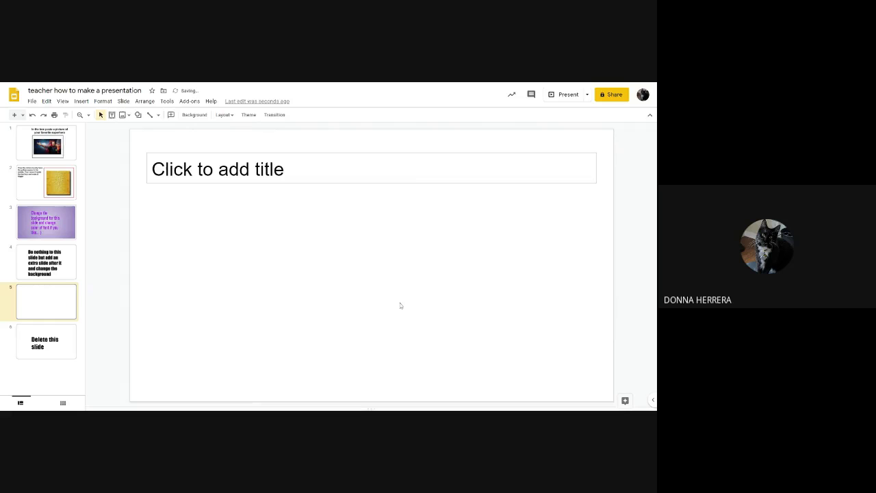
pyautogui.click(363, 154)
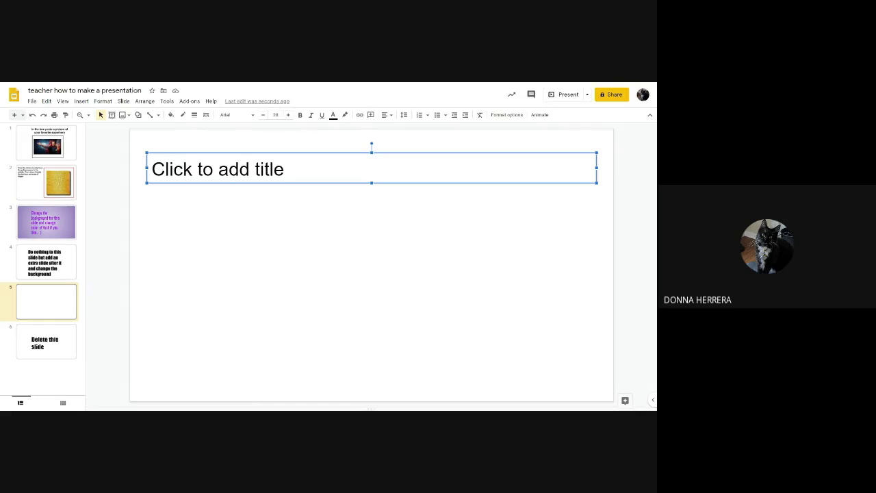
pyautogui.press('Return')
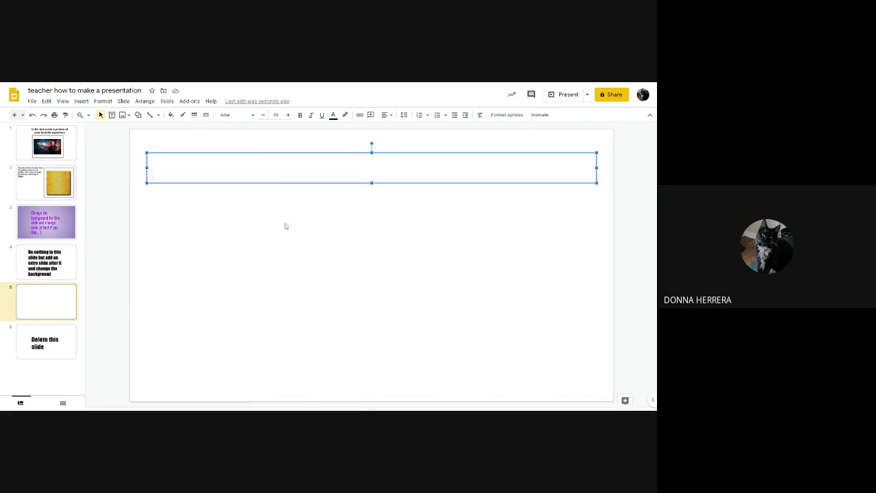
pyautogui.click(287, 227)
pyautogui.click(286, 183)
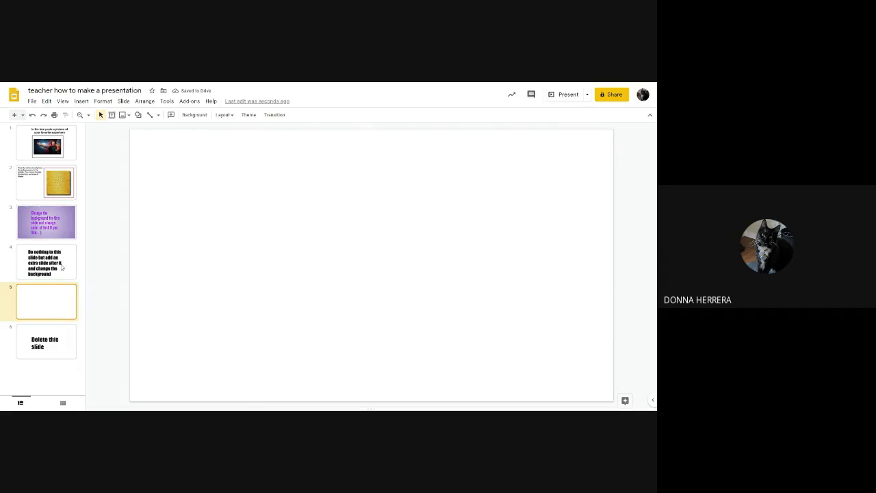
# - Set slide 5's background to the misty evergreen forest picture from a Google image search for "forest"
pyautogui.click(62, 267)
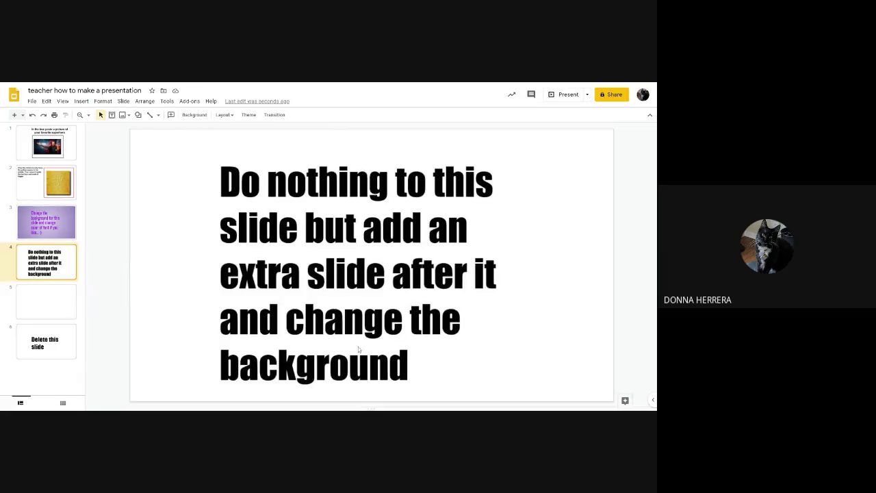
pyautogui.click(62, 303)
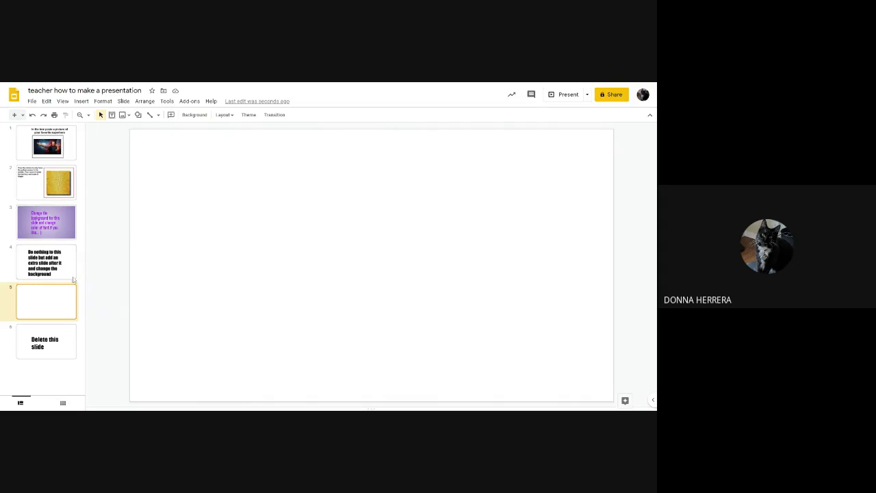
pyautogui.click(202, 116)
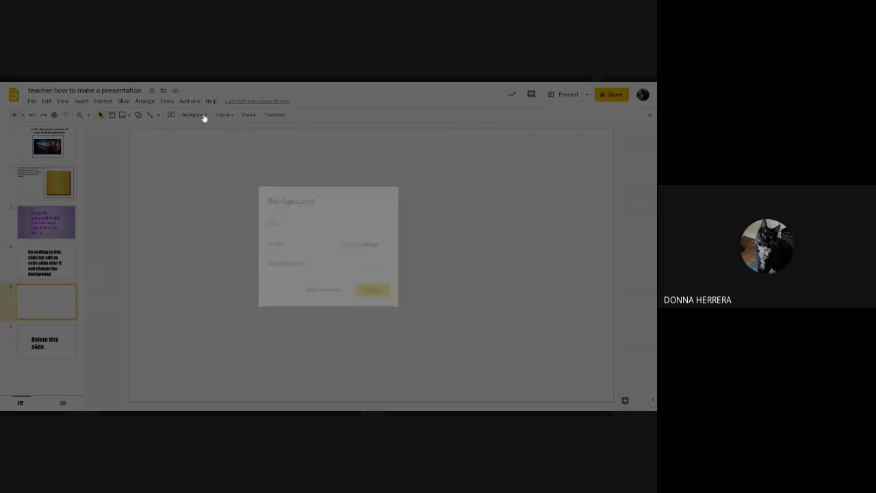
pyautogui.click(375, 252)
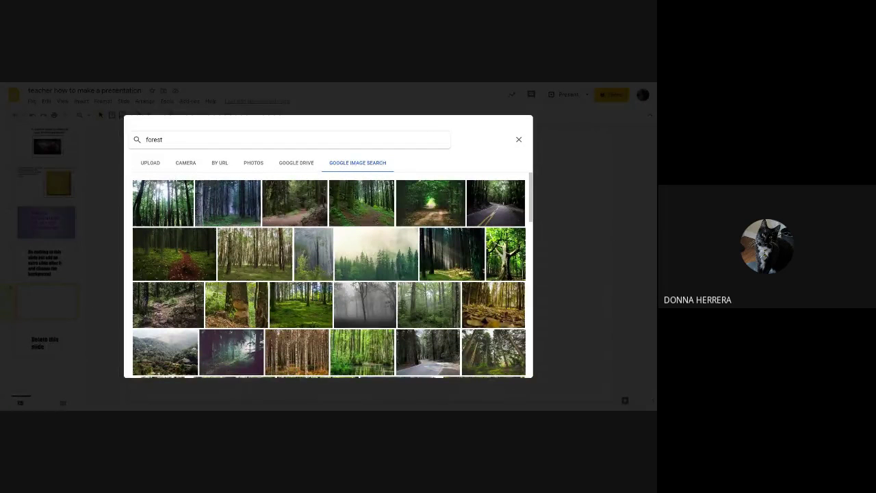
pyautogui.click(373, 272)
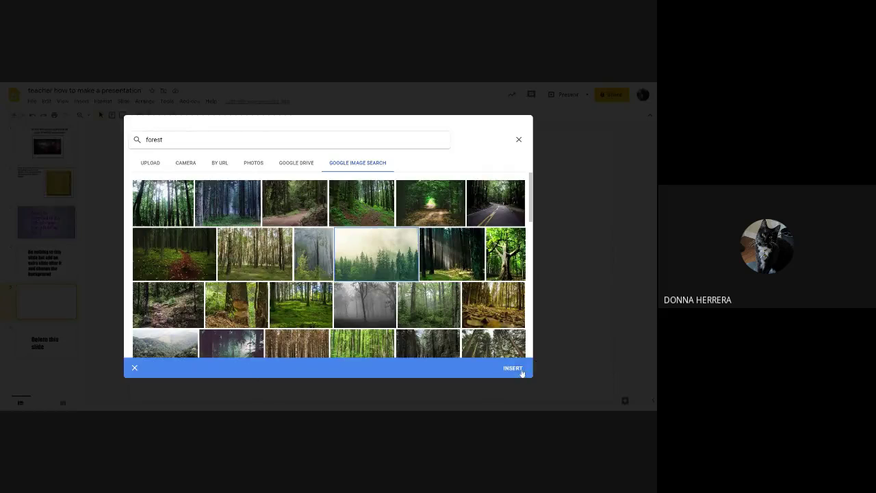
pyautogui.click(520, 369)
pyautogui.click(375, 297)
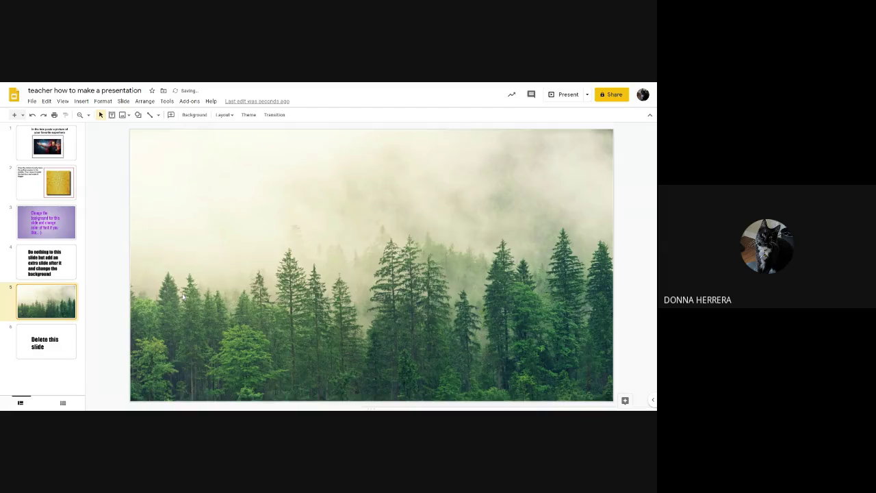
# - Delete the "Delete this slide" text box on slide 6 twice, undoing the deletion each time
pyautogui.click(48, 332)
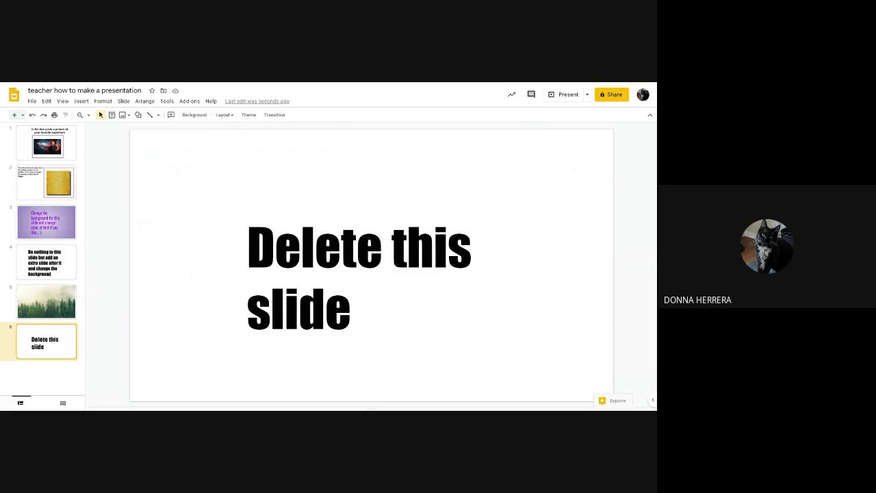
pyautogui.click(313, 268)
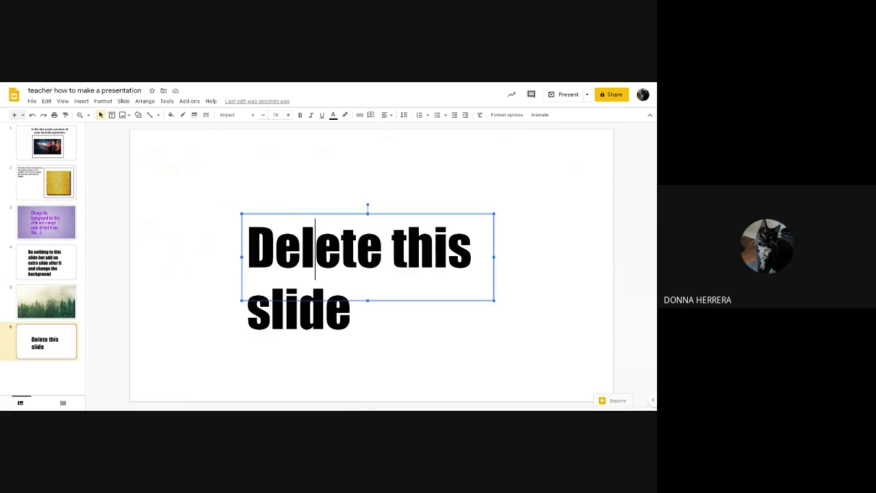
pyautogui.click(220, 262)
pyautogui.click(315, 254)
pyautogui.press('Delete')
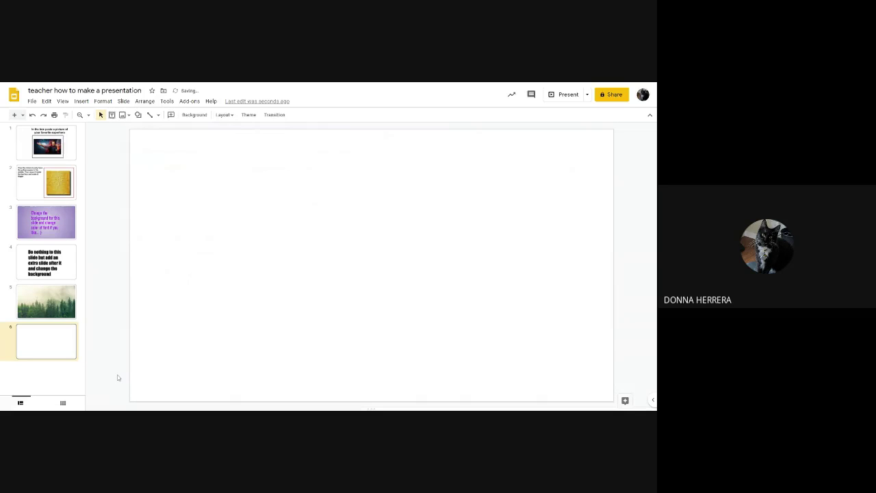
pyautogui.hotkey('ctrl', 'z')
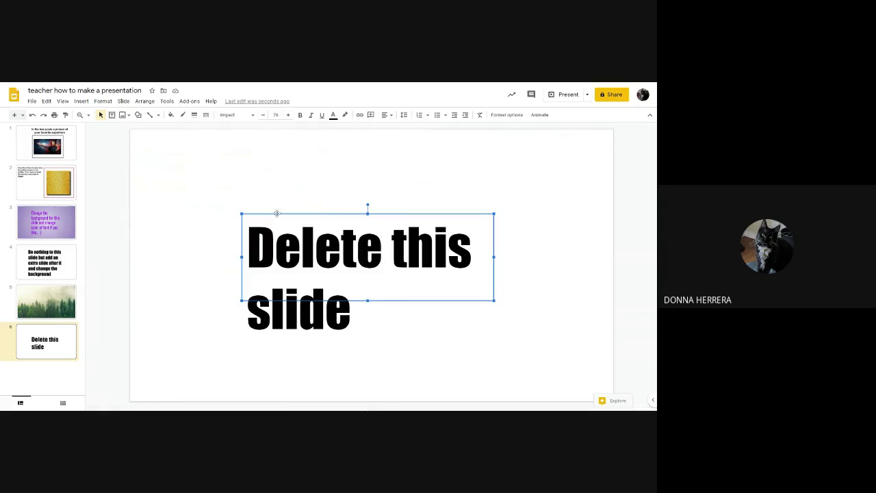
pyautogui.rightClick(277, 215)
pyautogui.click(310, 222)
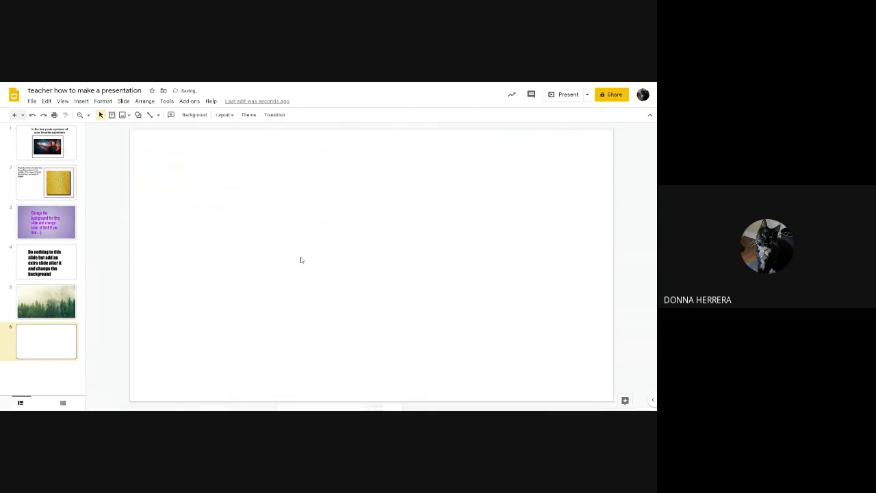
pyautogui.hotkey('ctrl', 'z')
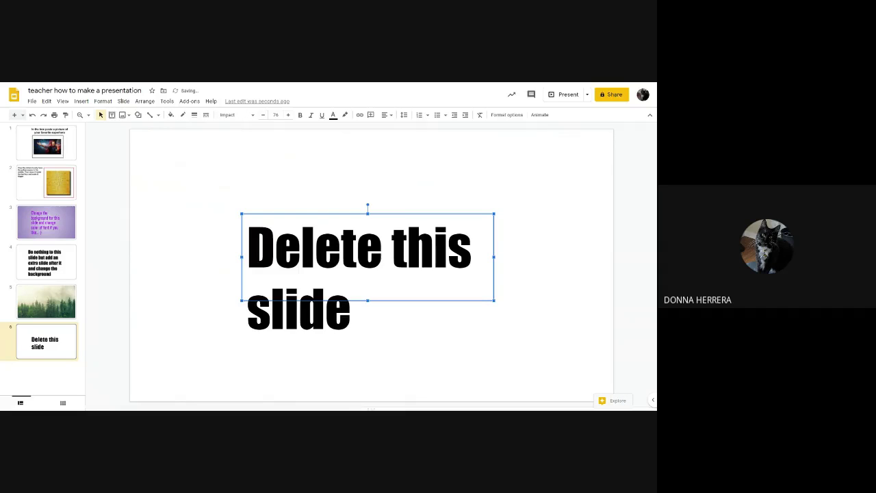
# - Remove the text box from slide 6 and delete the entire slide from the presentation
pyautogui.press('Delete')
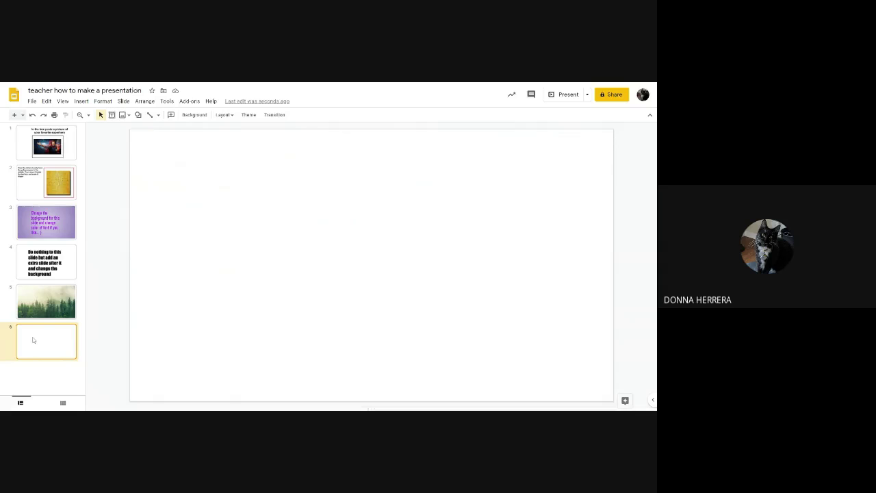
pyautogui.rightClick(33, 340)
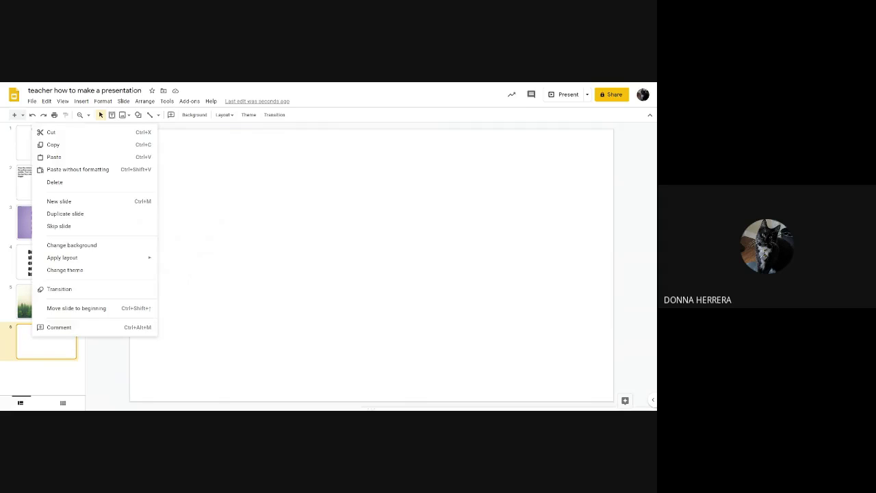
pyautogui.click(89, 184)
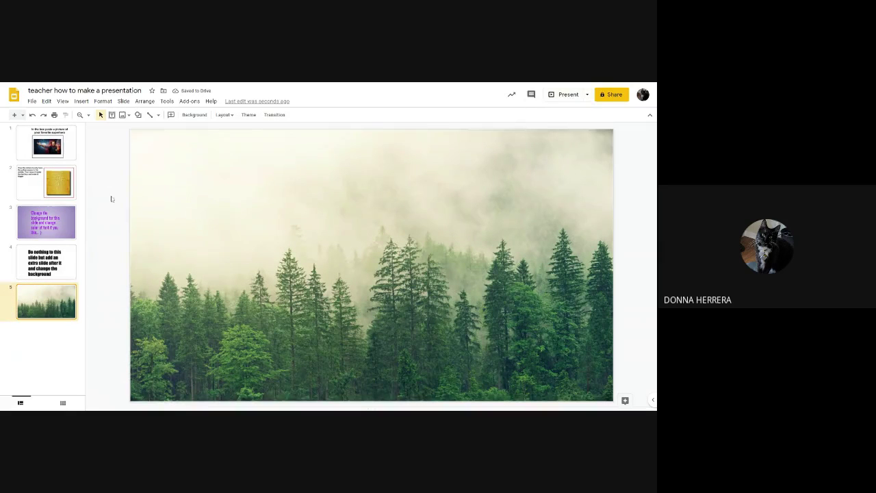
# - Present the slideshow from slide 1, advance through the slides, and return to the editor
pyautogui.click(67, 151)
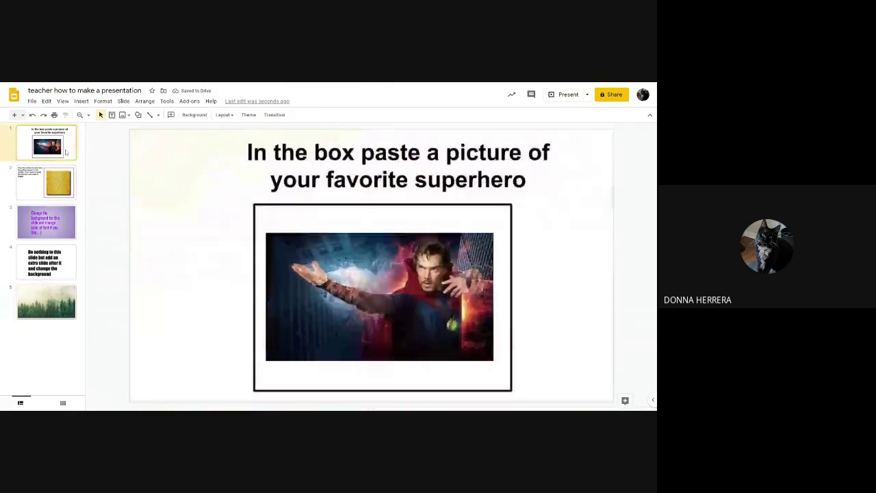
pyautogui.click(558, 95)
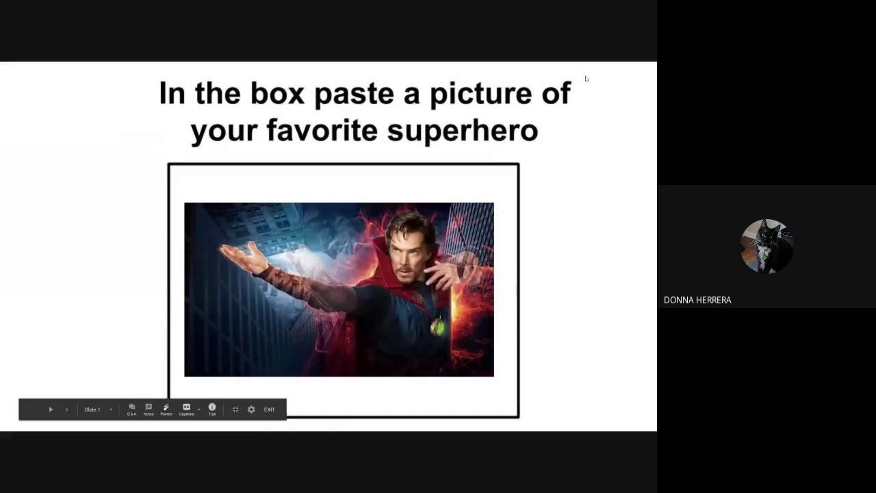
pyautogui.click(630, 240)
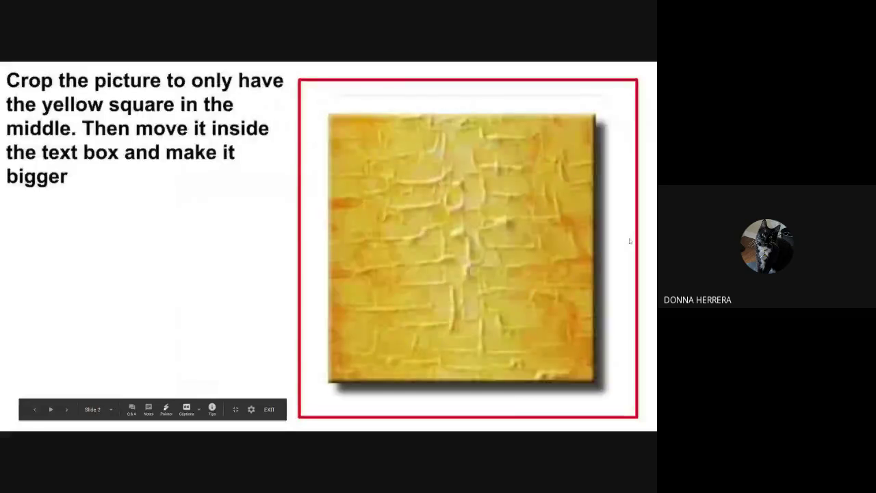
pyautogui.click(9, 269)
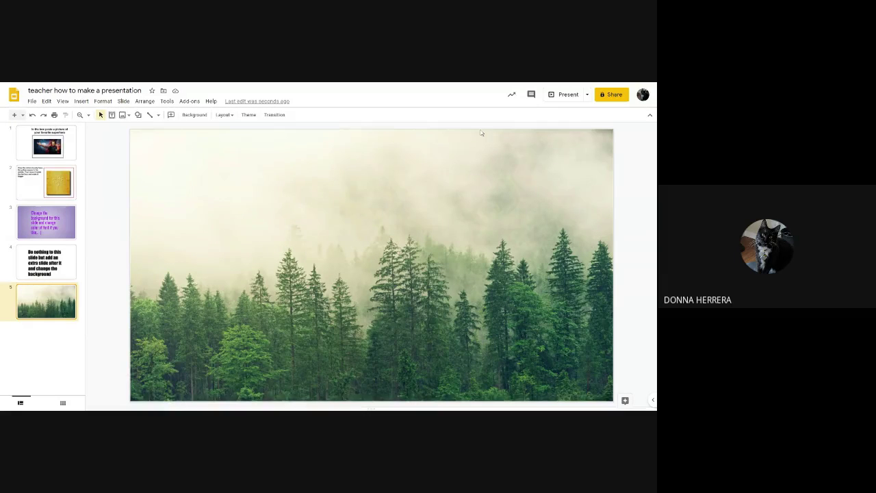
# - Present the slideshow starting from the forest slide, and exit back to the editor
pyautogui.click(571, 95)
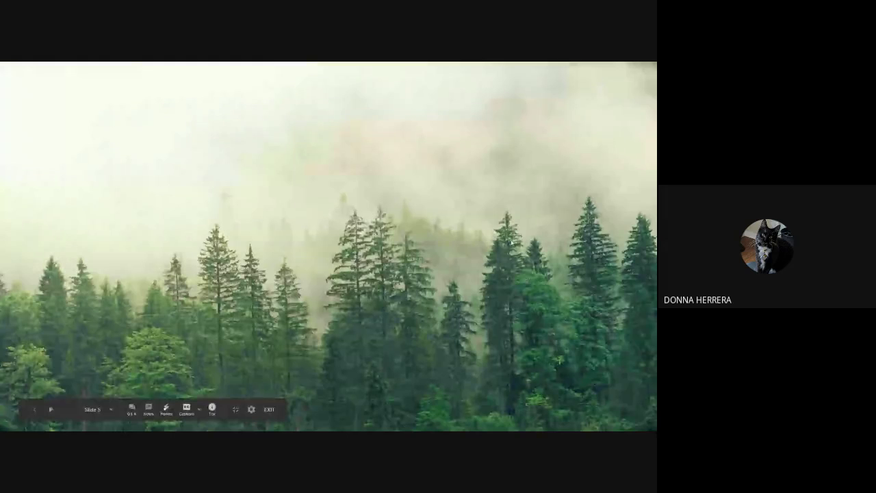
pyautogui.click(270, 410)
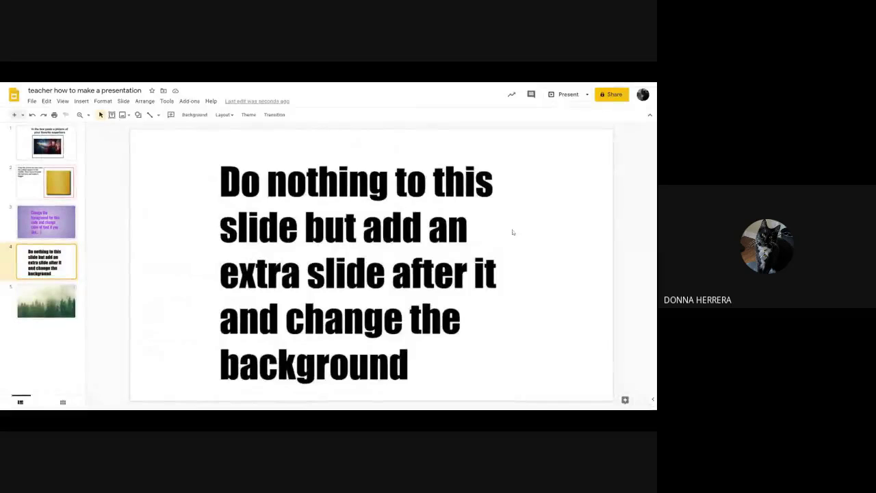
# - Review the finished slides in the editor, going through slides 1 to 5 in order and ending on the forest slide
pyautogui.click(47, 143)
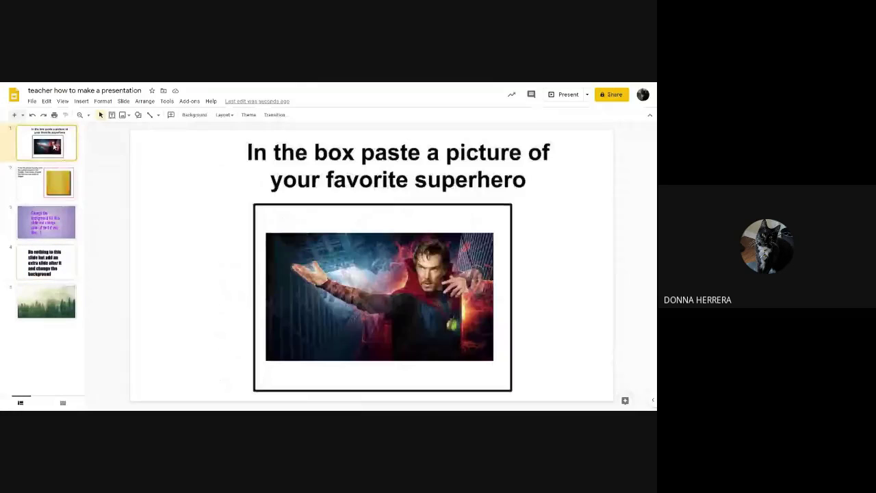
pyautogui.click(58, 181)
pyautogui.click(62, 291)
pyautogui.press('Up')
pyautogui.press('Up')
pyautogui.press('Up')
pyautogui.press('Up')
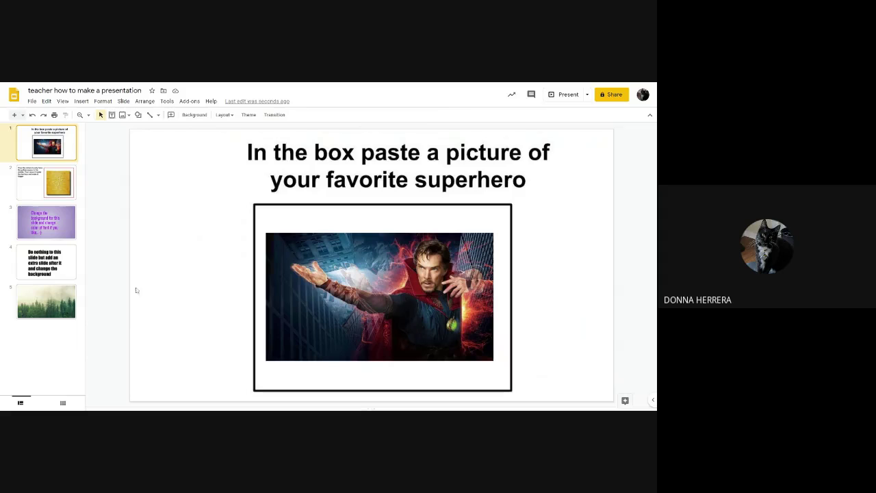
pyautogui.click(57, 193)
pyautogui.click(73, 141)
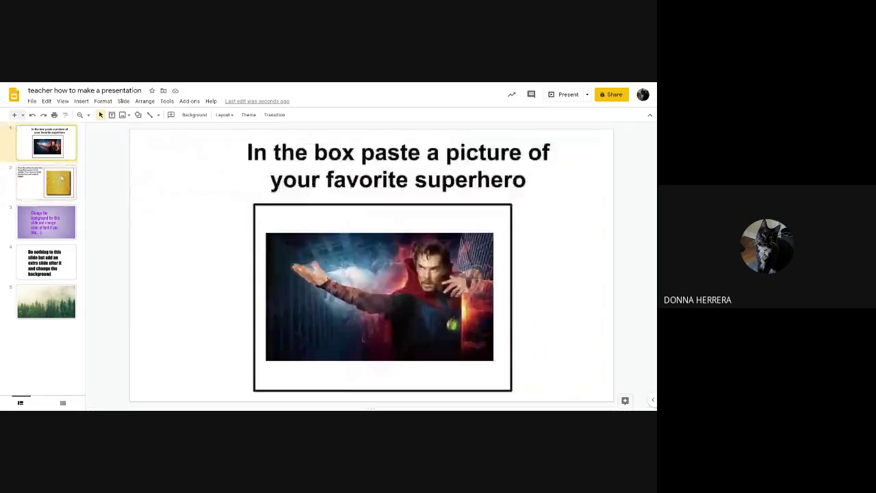
pyautogui.click(68, 182)
pyautogui.click(71, 223)
pyautogui.click(65, 262)
pyautogui.click(70, 302)
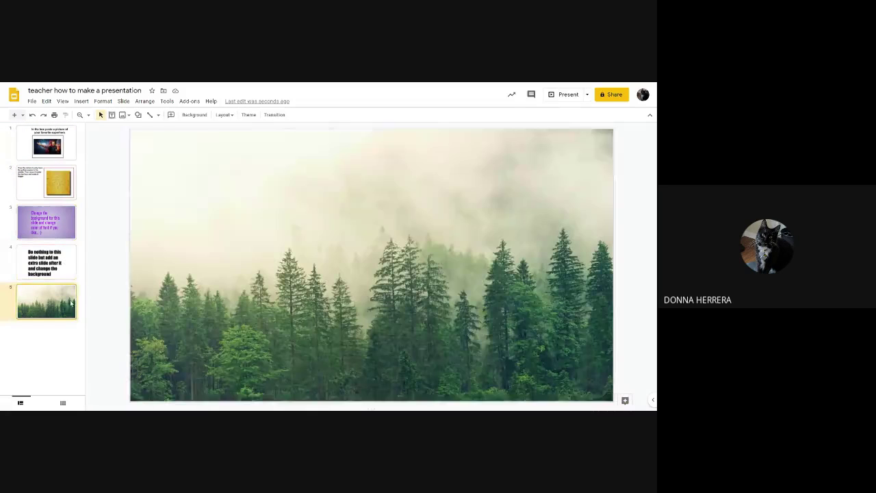